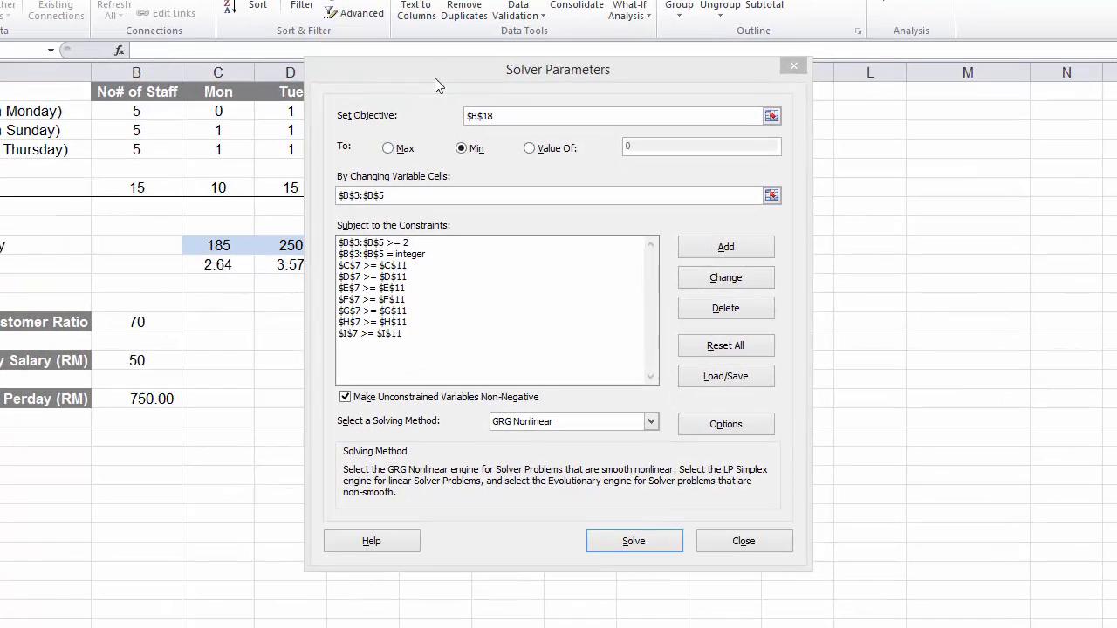
- Reset all Solver options and cell selections, and close the Solver Parameters dialog without solving
left_click(449, 97)
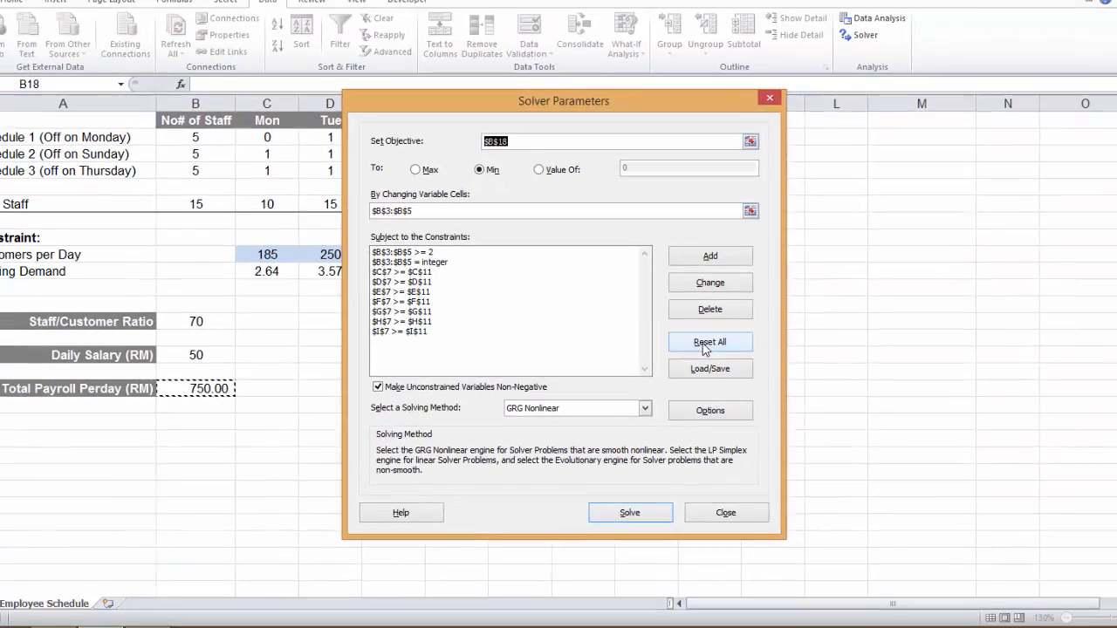
left_click(706, 346)
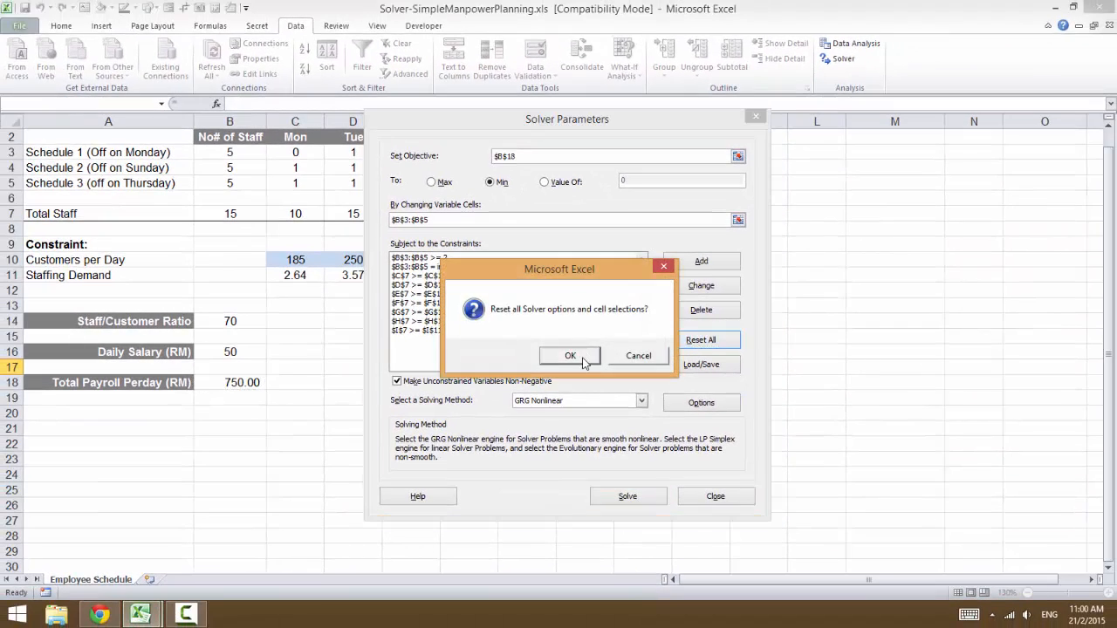
left_click(583, 359)
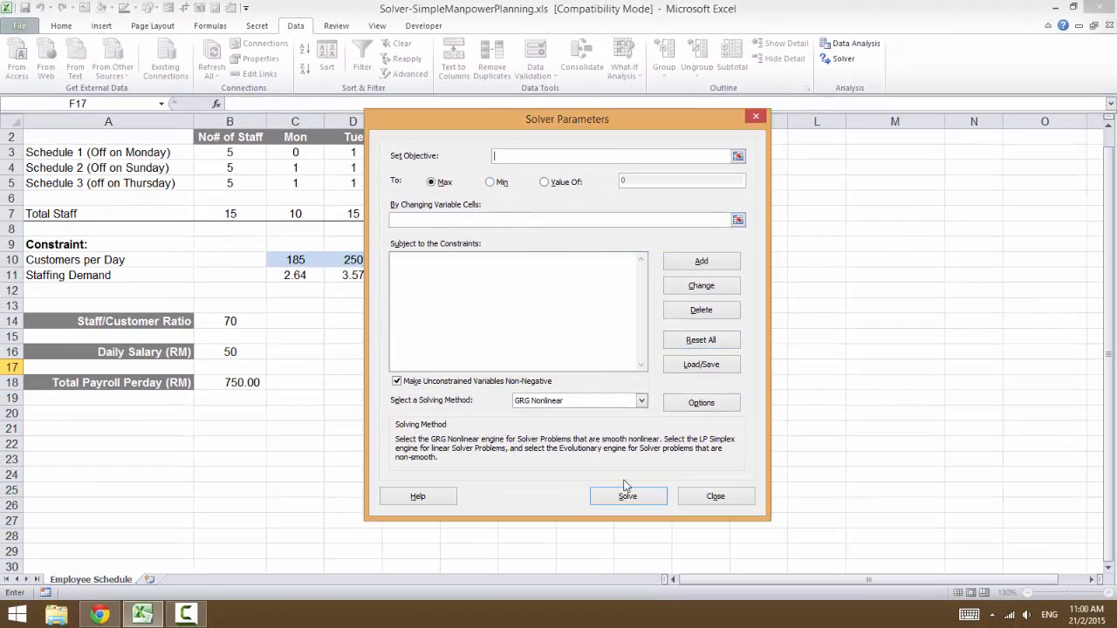
left_click(727, 501)
- Set Customers per Day to 190 for Tuesday and 180 for Monday in row 10
left_click(225, 166)
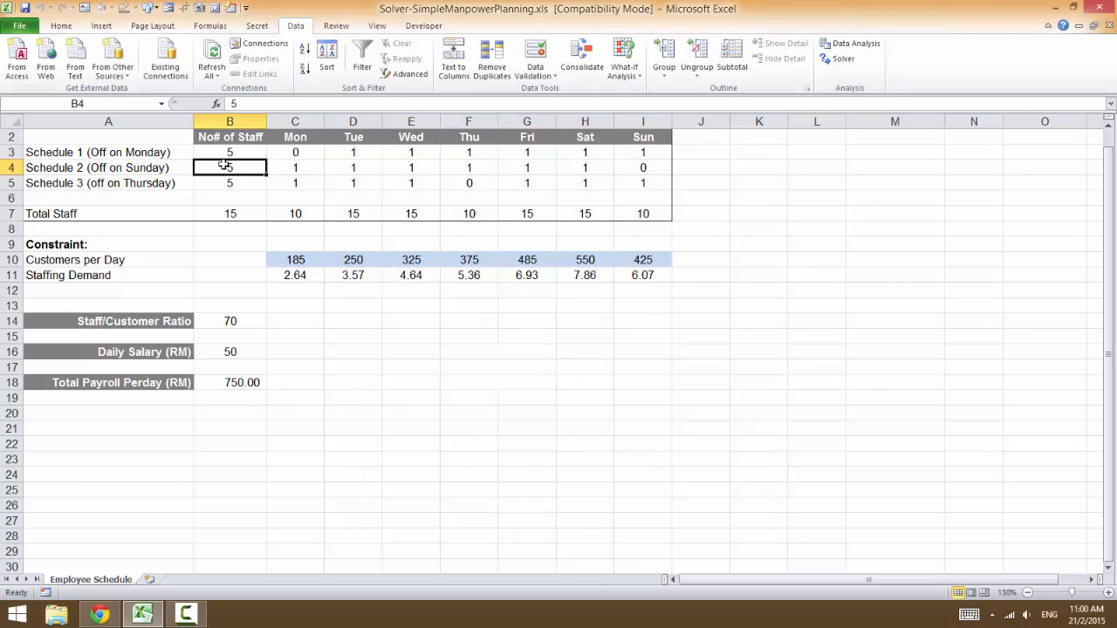
scroll(226, 271, "up", 1)
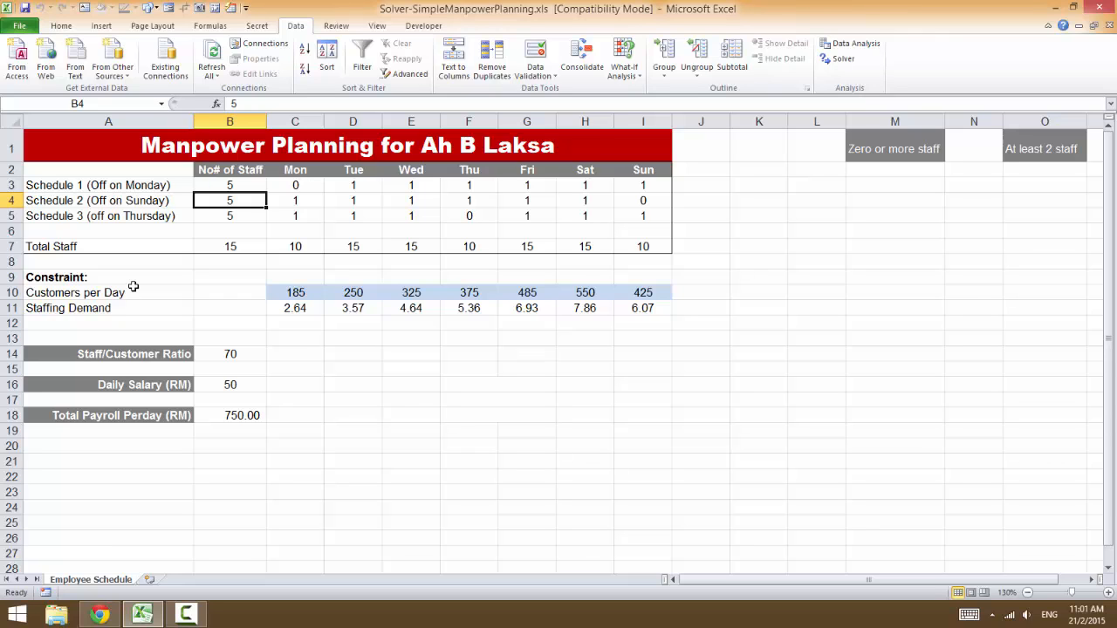
left_click_drag(277, 293, 643, 292)
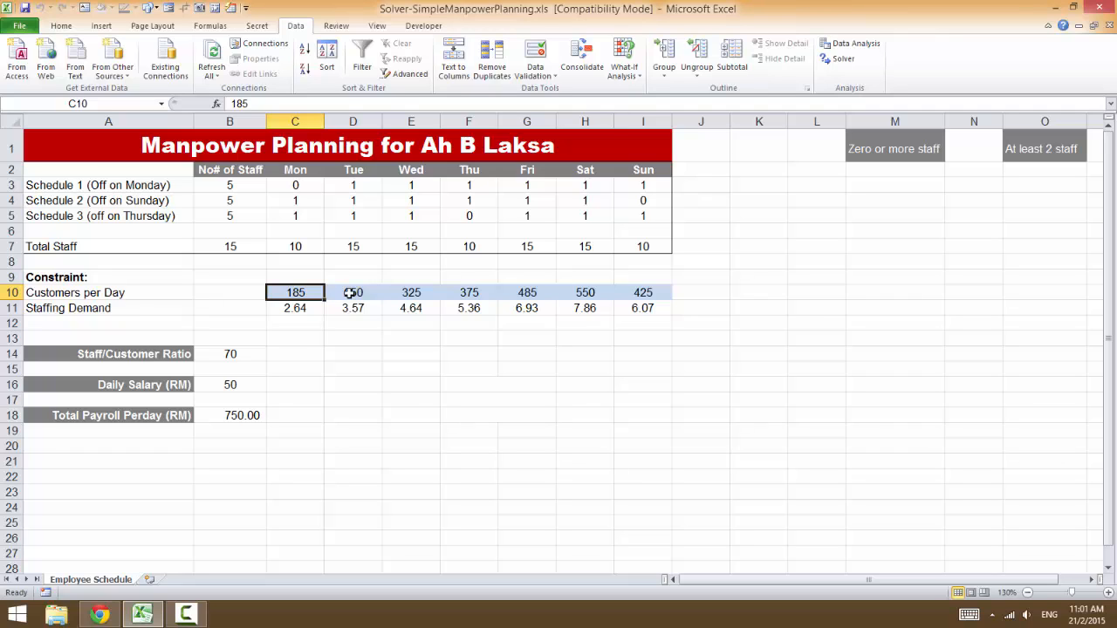
key("Tab")
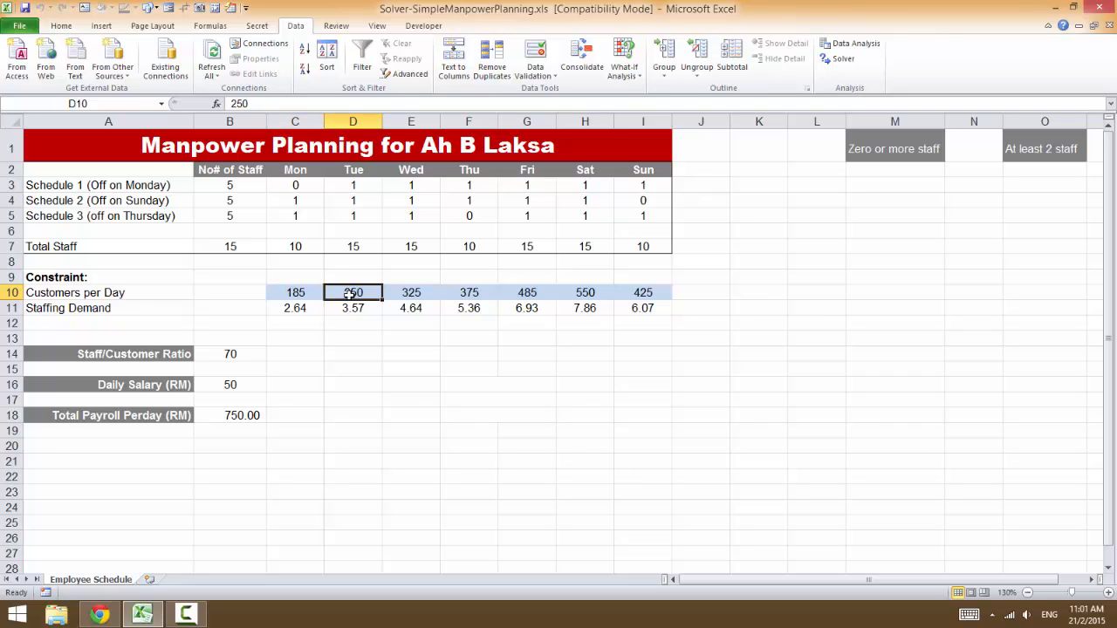
type("190")
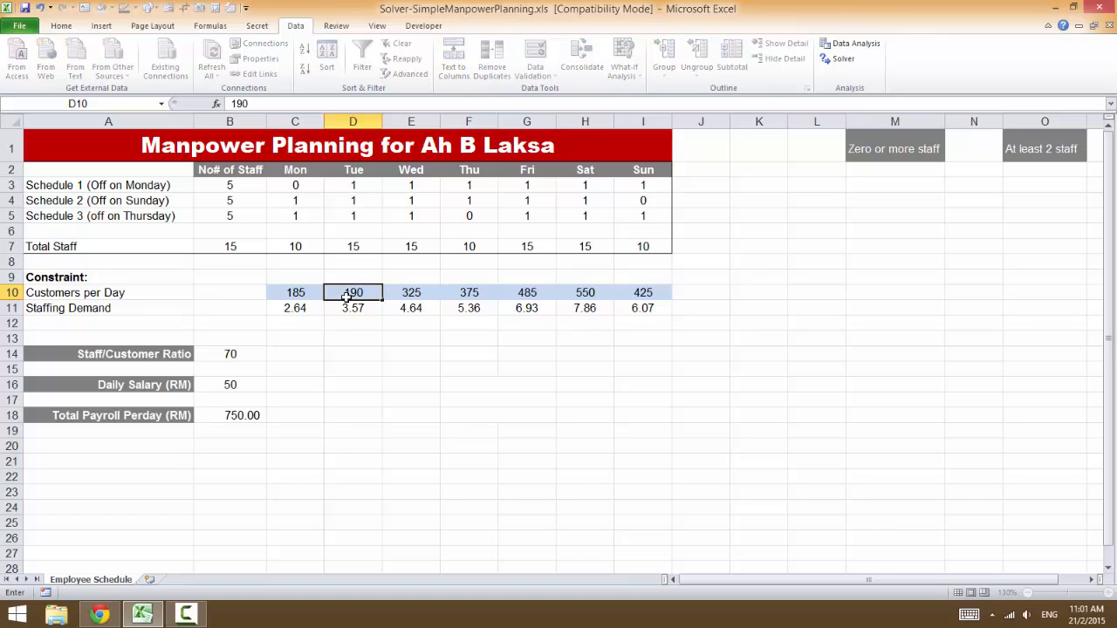
key("shift+Tab")
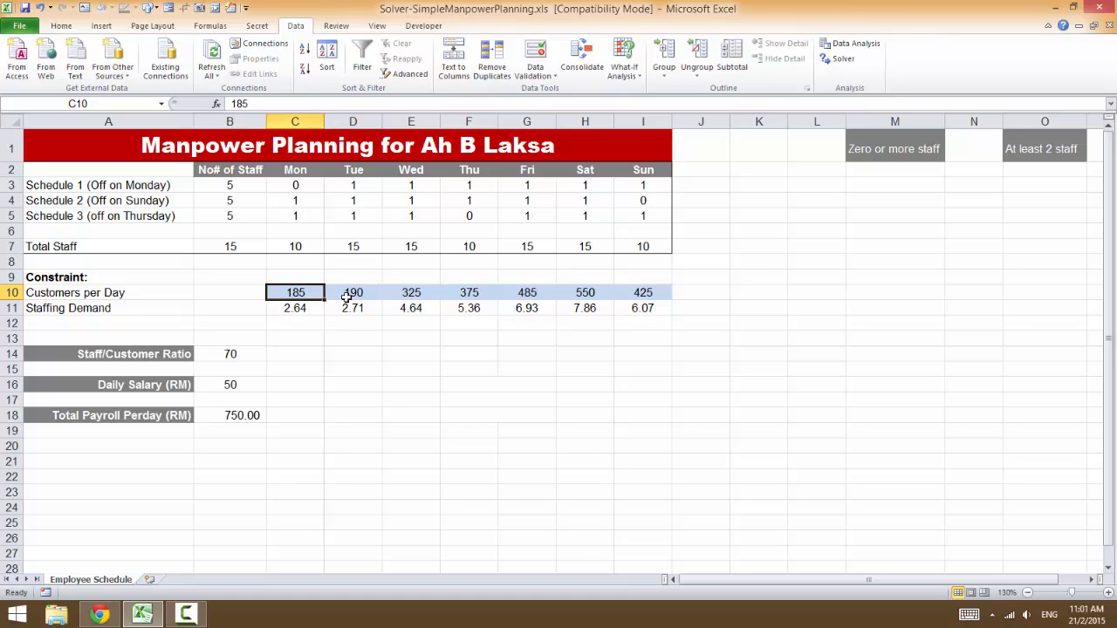
type("180")
key("Tab")
key("Tab")
key("Tab")
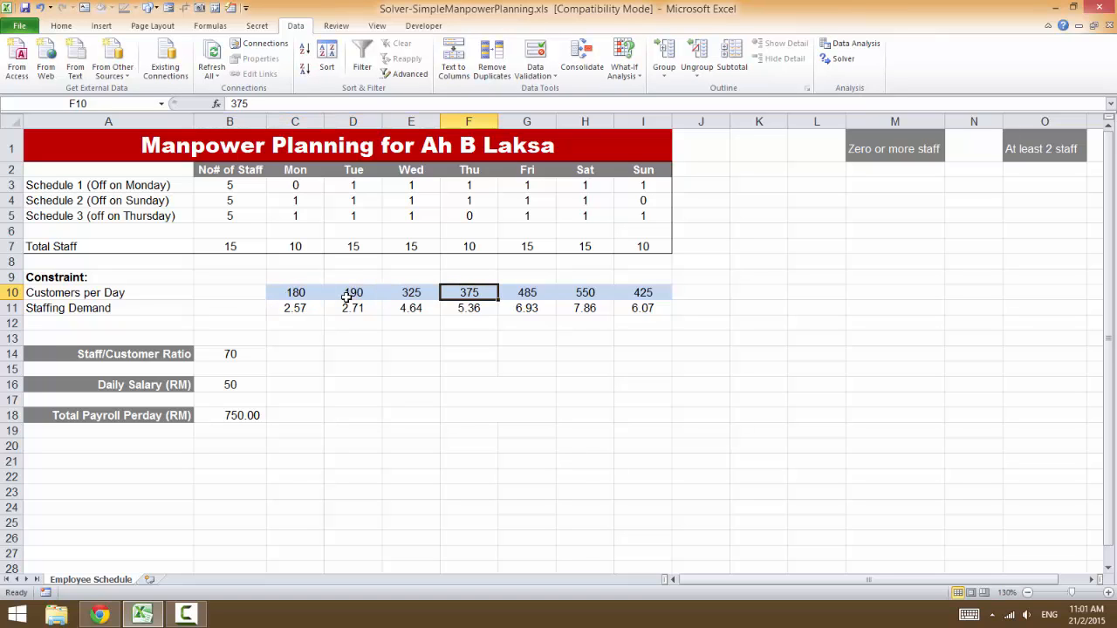
- Set Wednesday's Customers per Day in cell E10 to 328
key("shift+Tab")
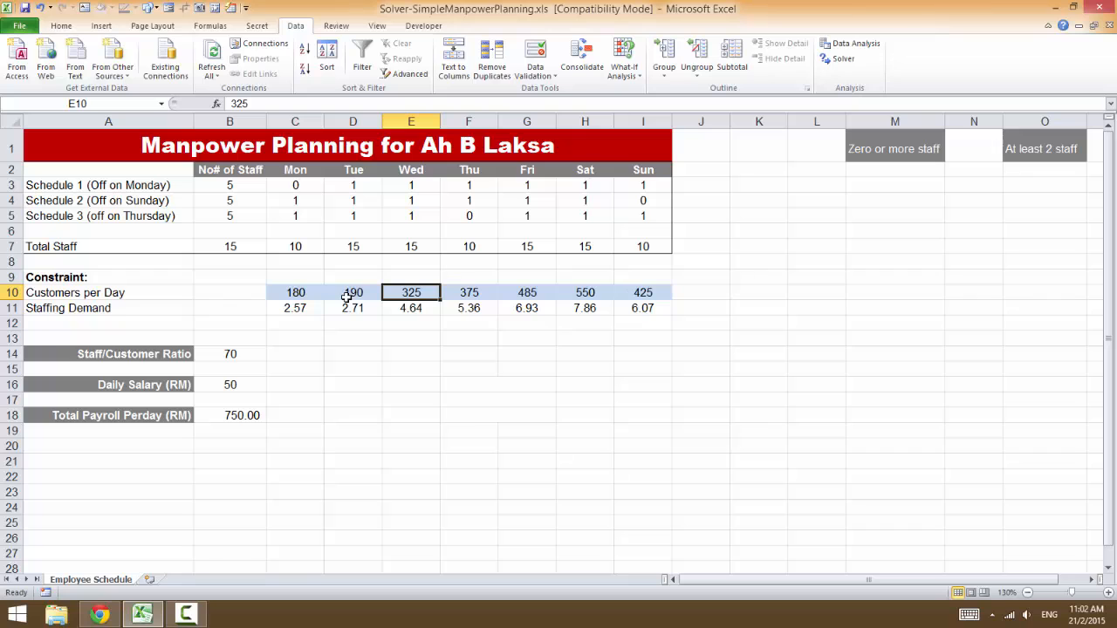
type("328")
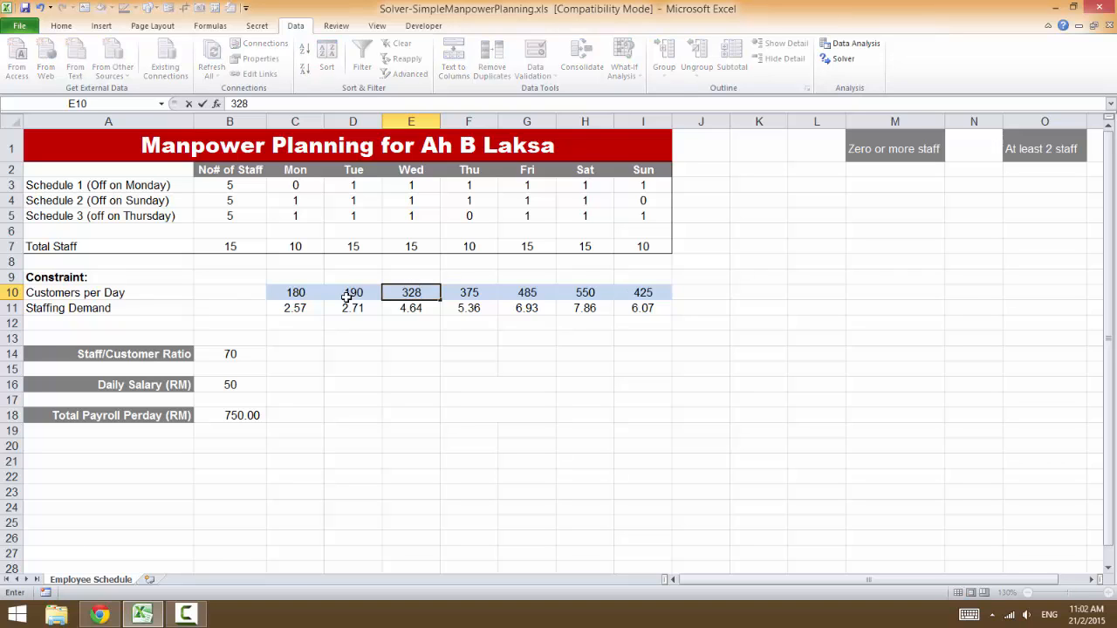
key("Tab")
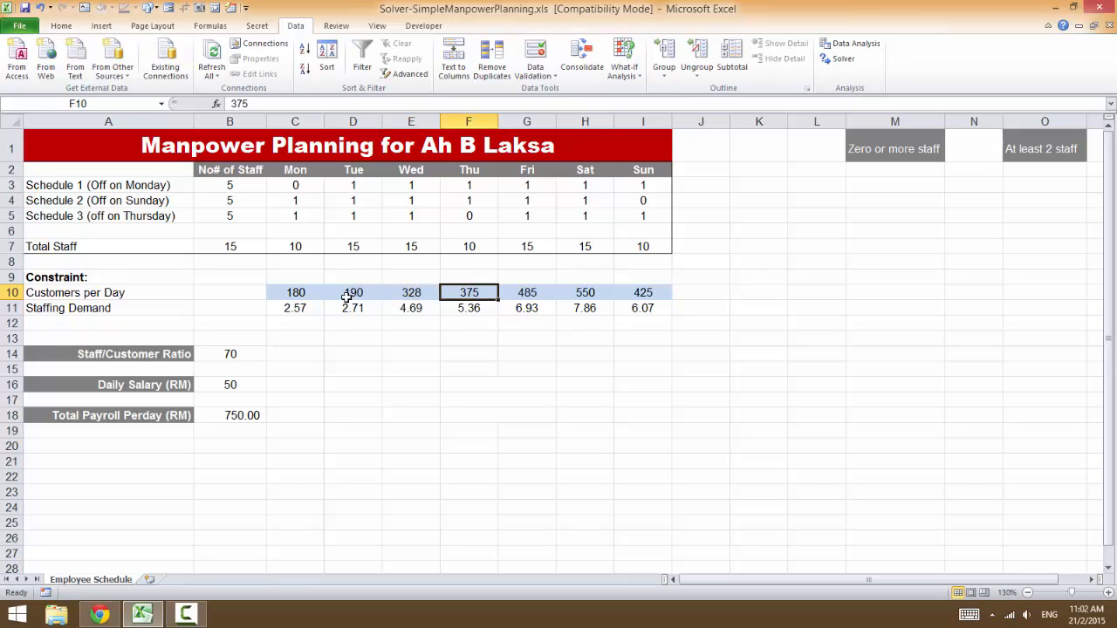
- Set Thursday's Customers per Day in cell F10 to 360
type("400")
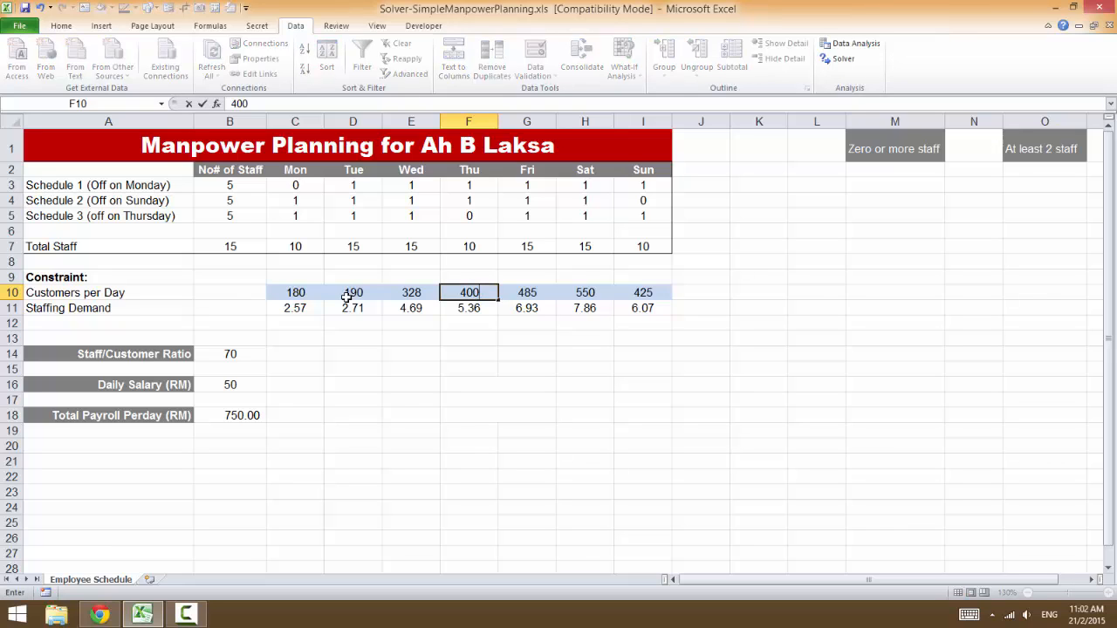
key("BackSpace")
key("BackSpace")
key("BackSpace")
type("358")
key("BackSpace")
key("BackSpace")
type("60")
key("Tab")
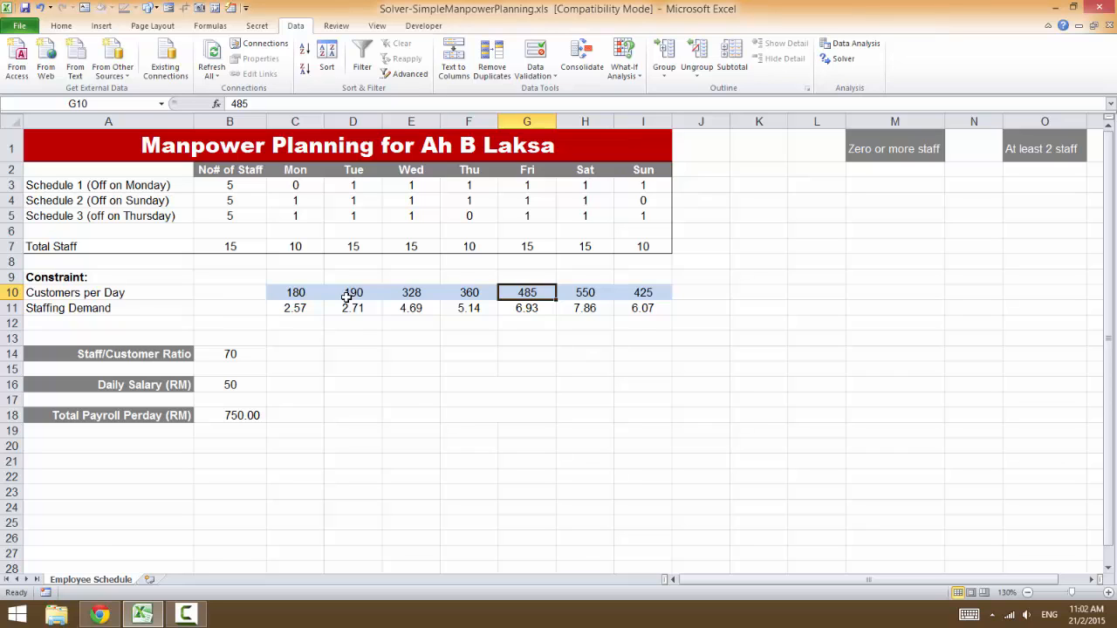
- Set Customers per Day to 490 for Friday and 570 for Saturday
type("9")
key("BackSpace")
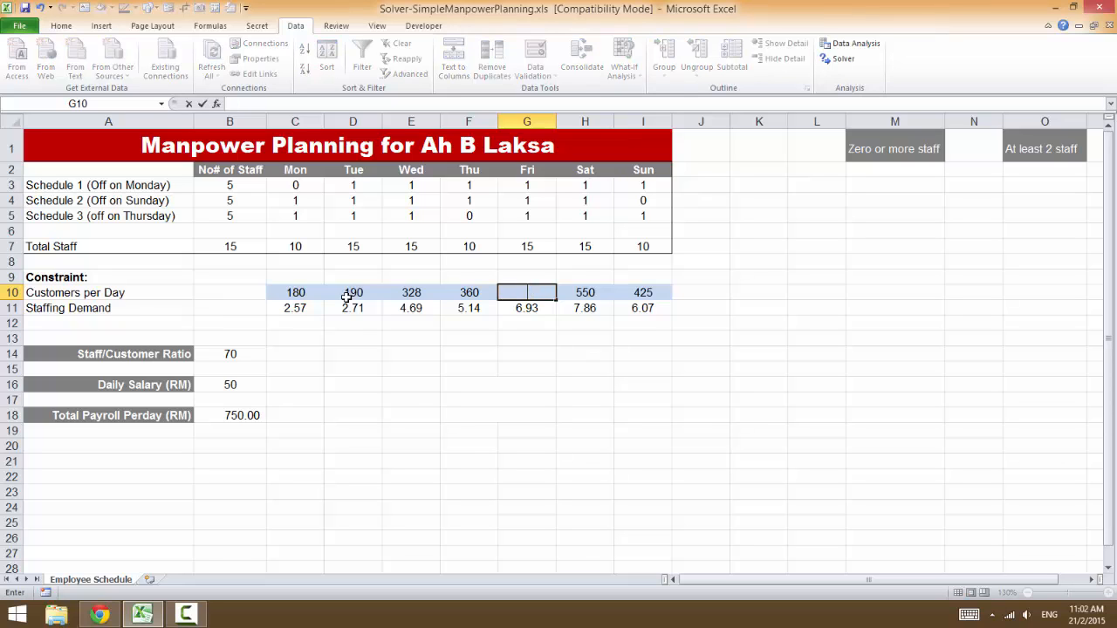
type("490")
key("Tab")
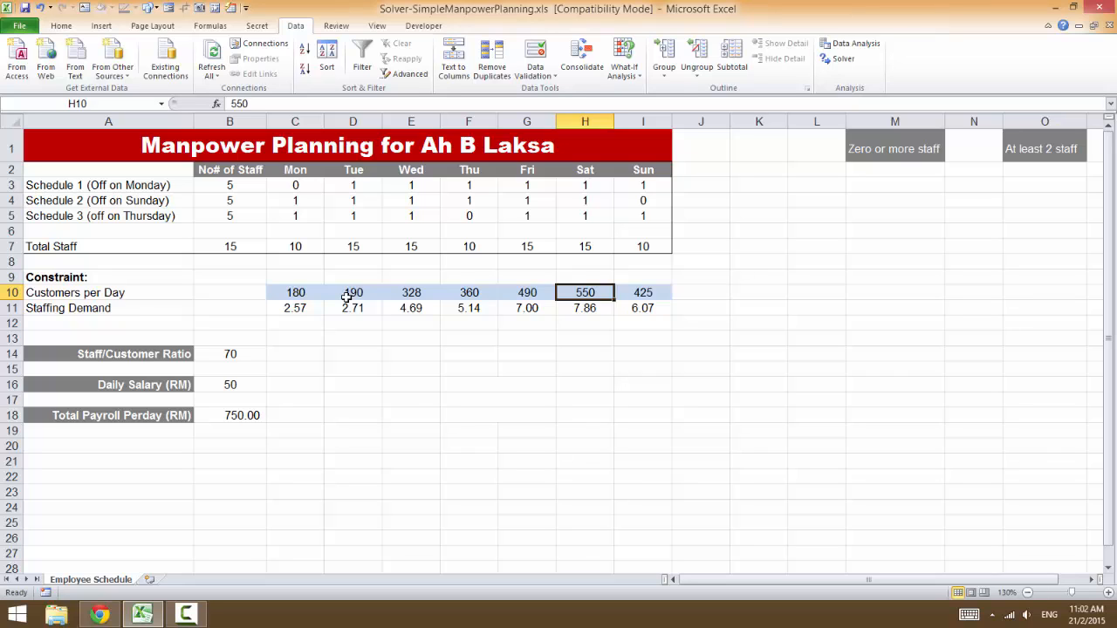
type("570")
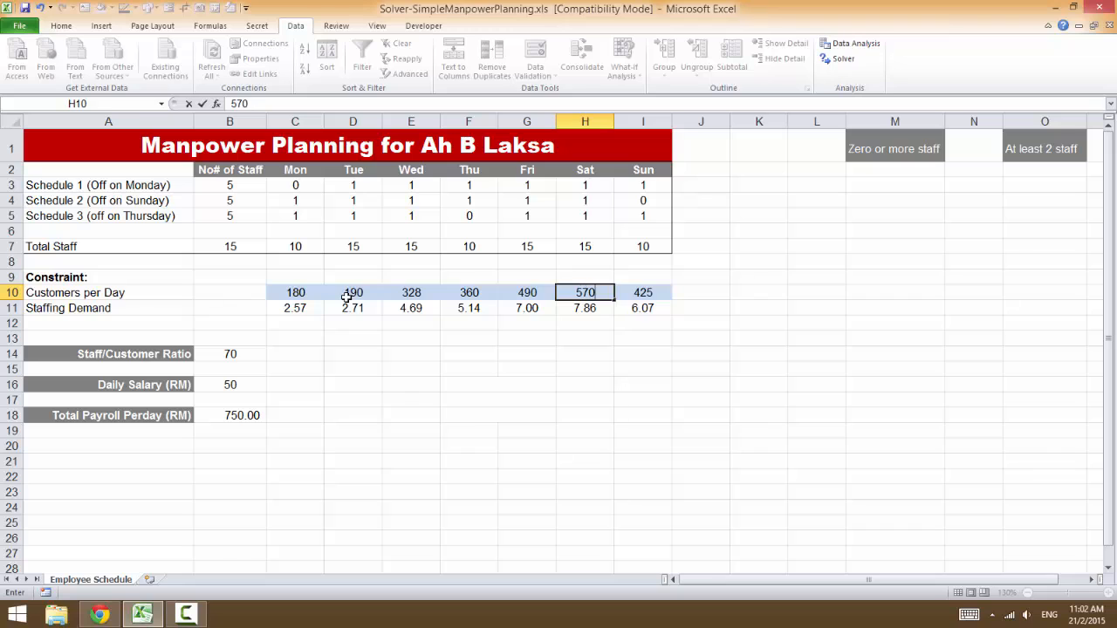
key("Tab")
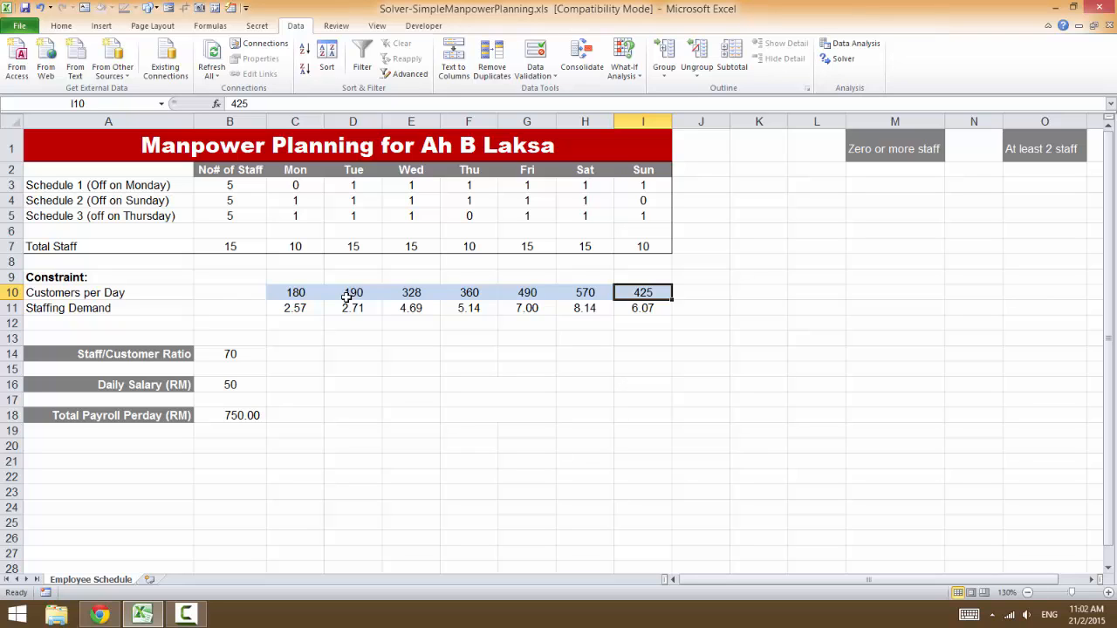
- Set Sunday's Customers per Day in cell I10 to 500
type("500")
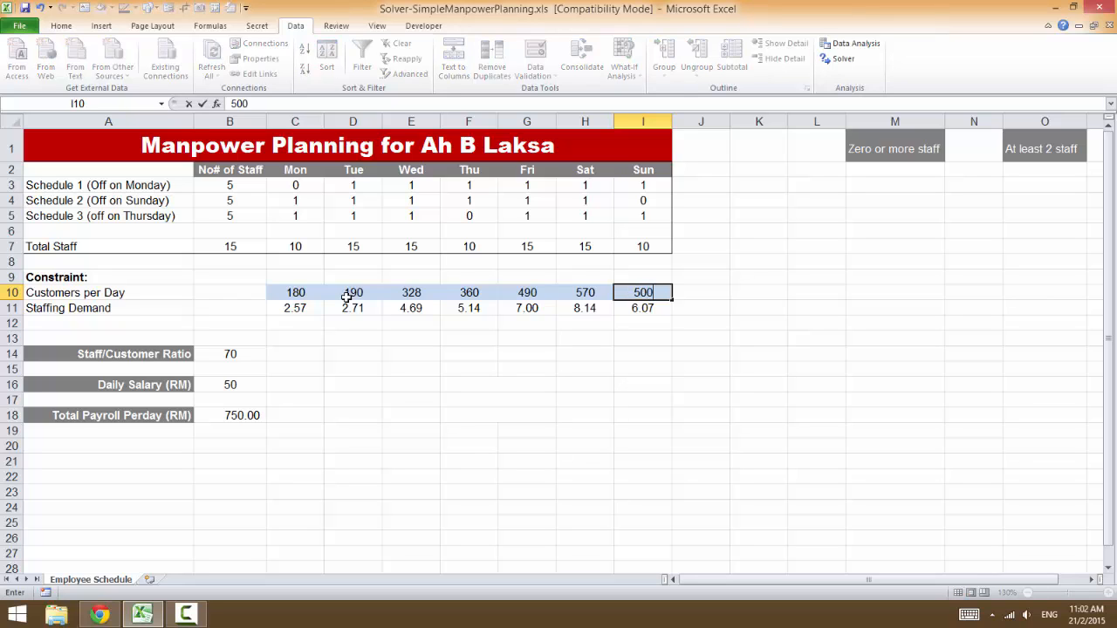
key("Return")
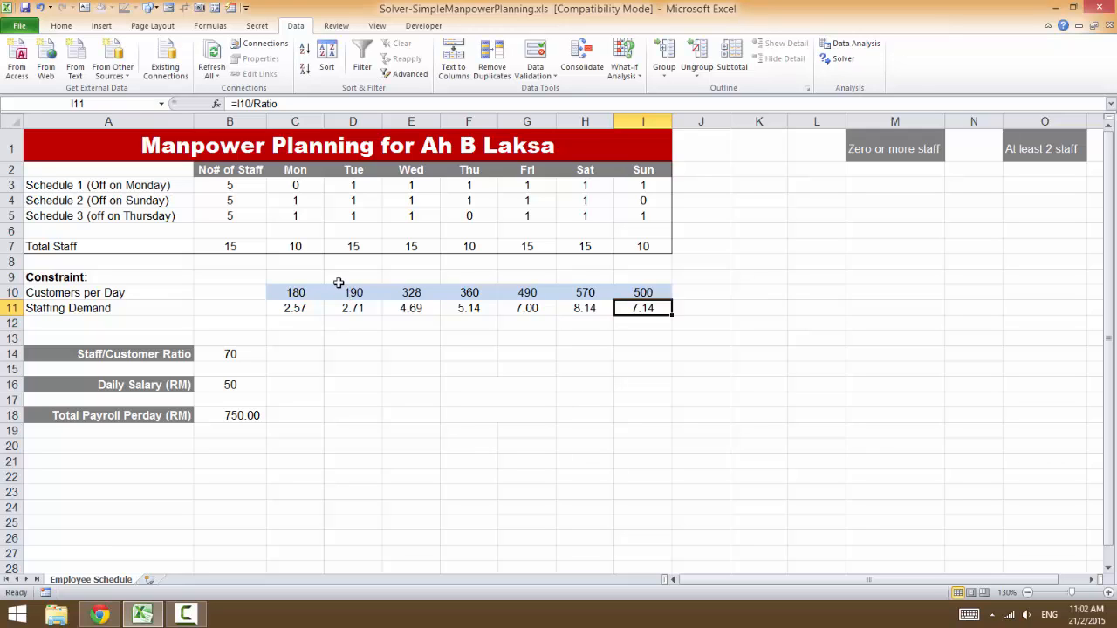
- Check Monday's Staffing Demand formula and set Monday's Customers per Day to 140
left_click(296, 307)
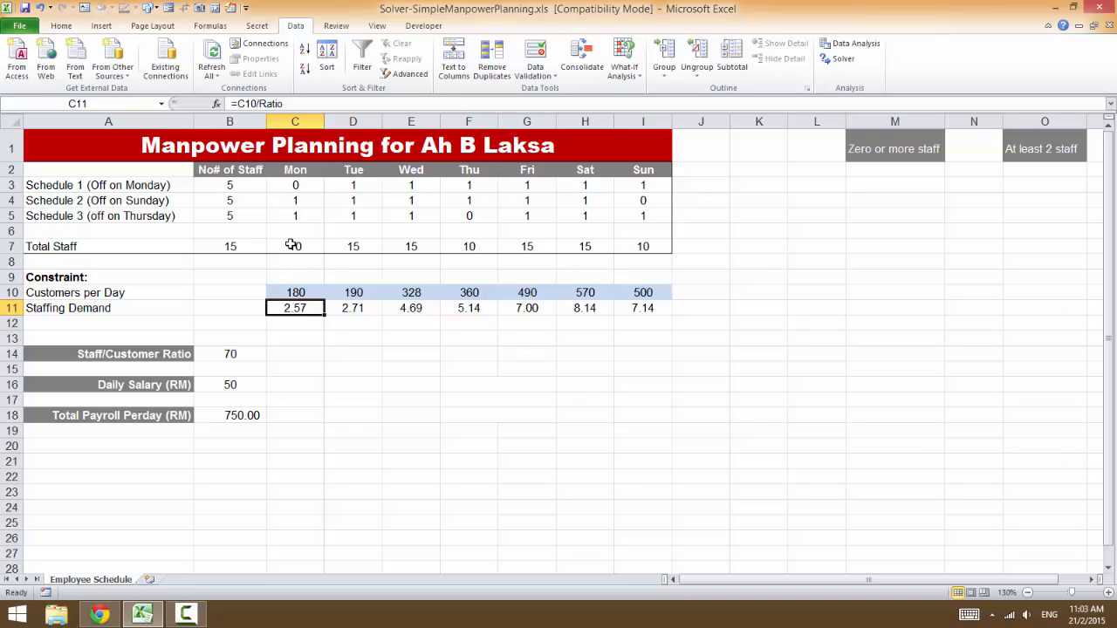
left_click(291, 294)
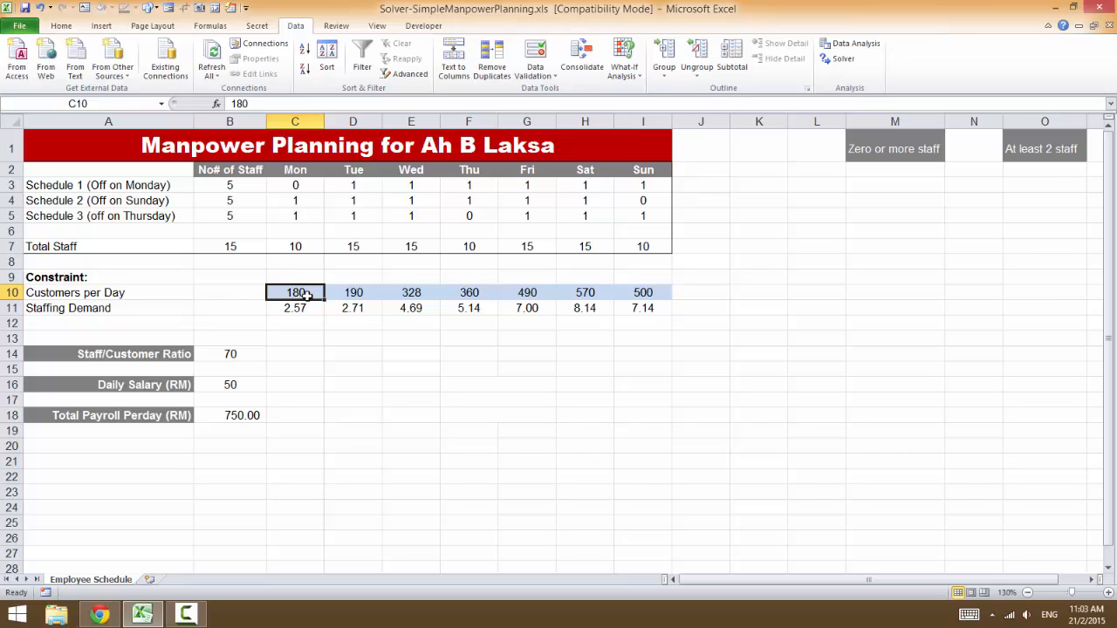
type("140")
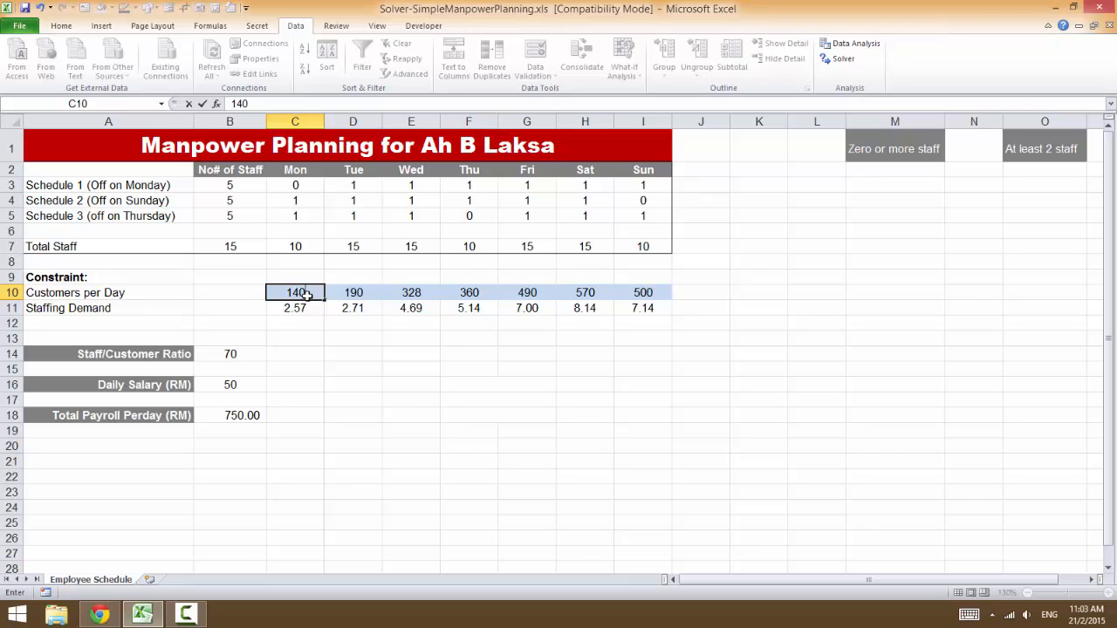
key("Return")
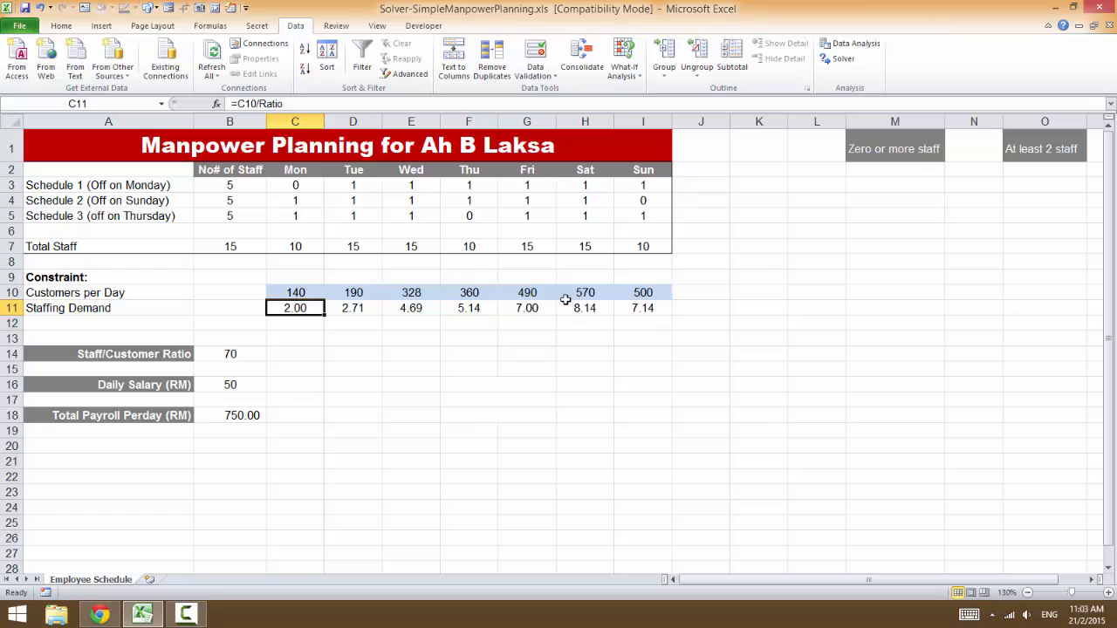
- Review the Customers per Day row, the staff numbers per schedule, and Monday's Total Staff and Staffing Demand formulas
left_click(297, 292)
left_click_drag(297, 292, 643, 293)
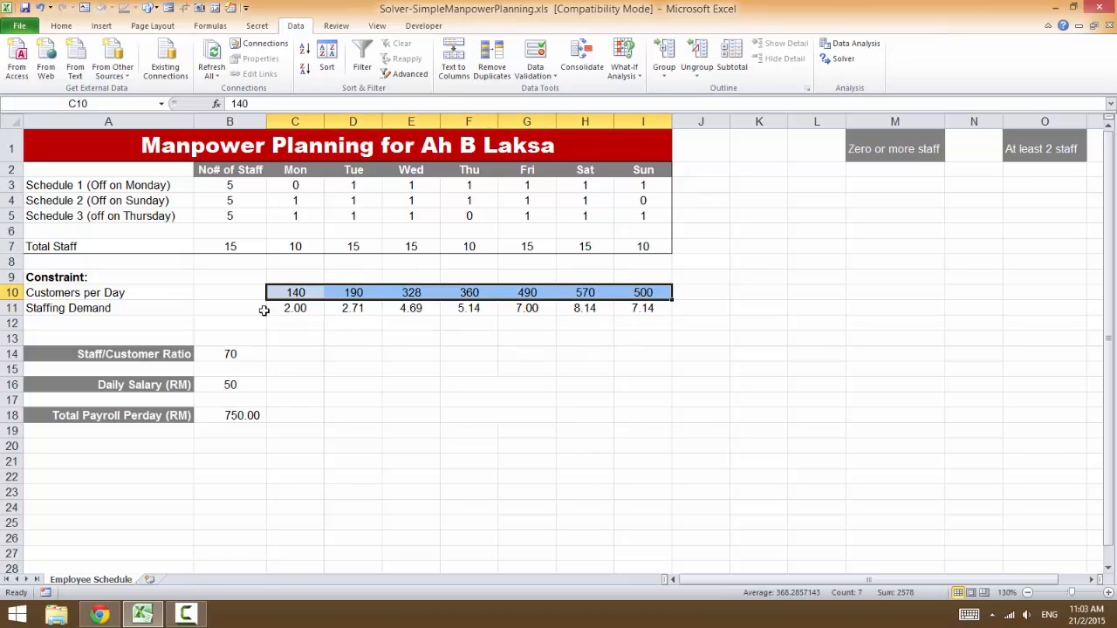
left_click_drag(229, 184, 229, 215)
left_click(229, 190)
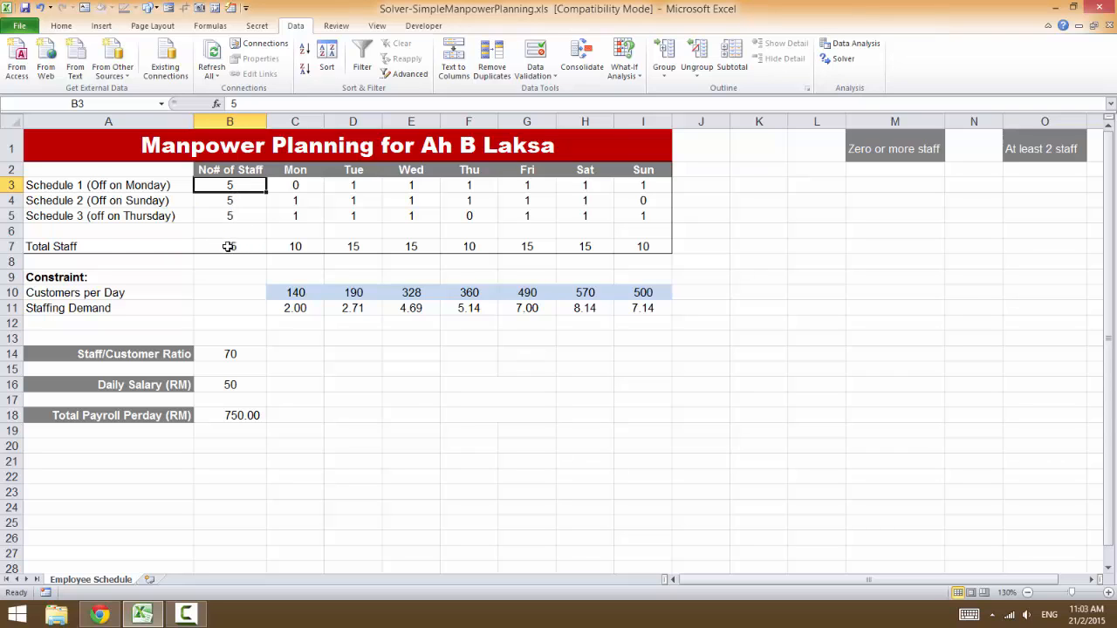
left_click(299, 248)
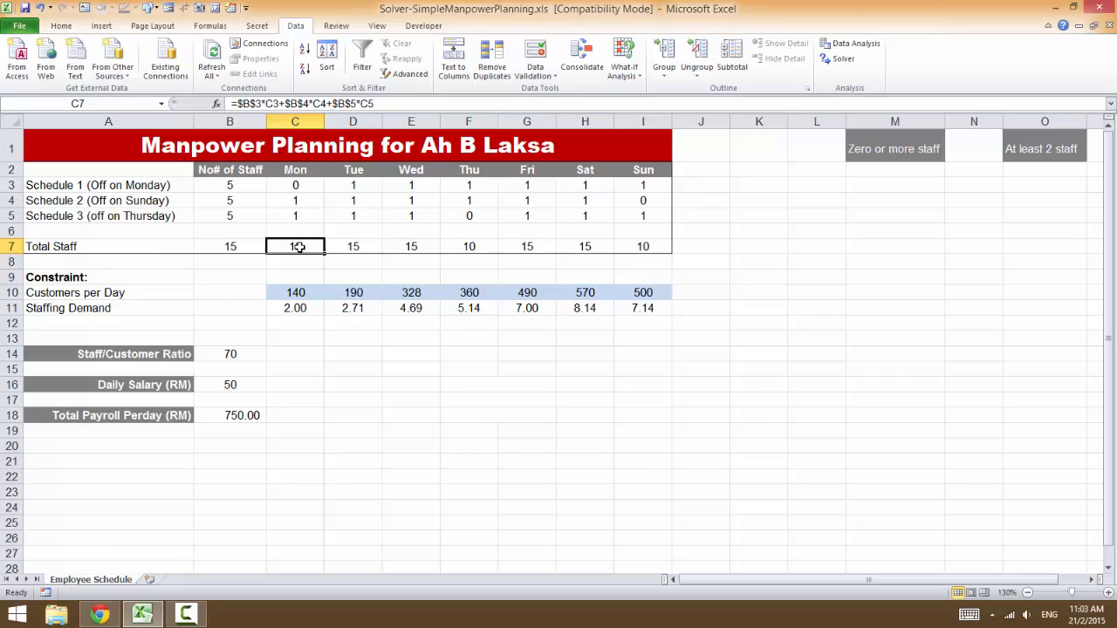
left_click(298, 309)
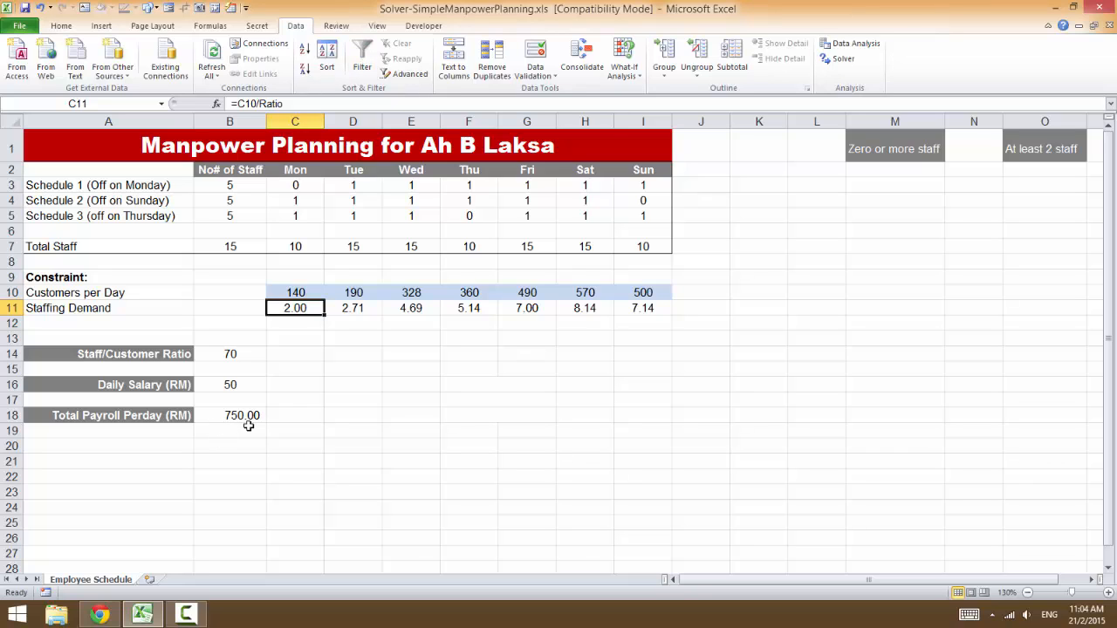
left_click(282, 246)
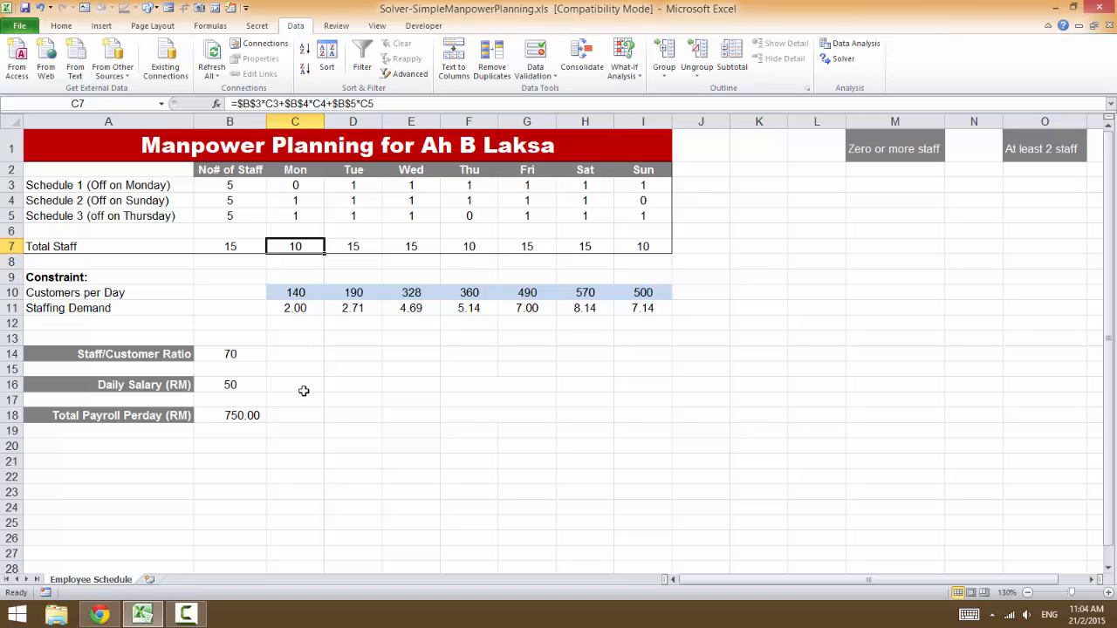
- Open Solver, move its dialog clear of the data, and set the objective to minimise Total Payroll Perday in B18
left_click(843, 60)
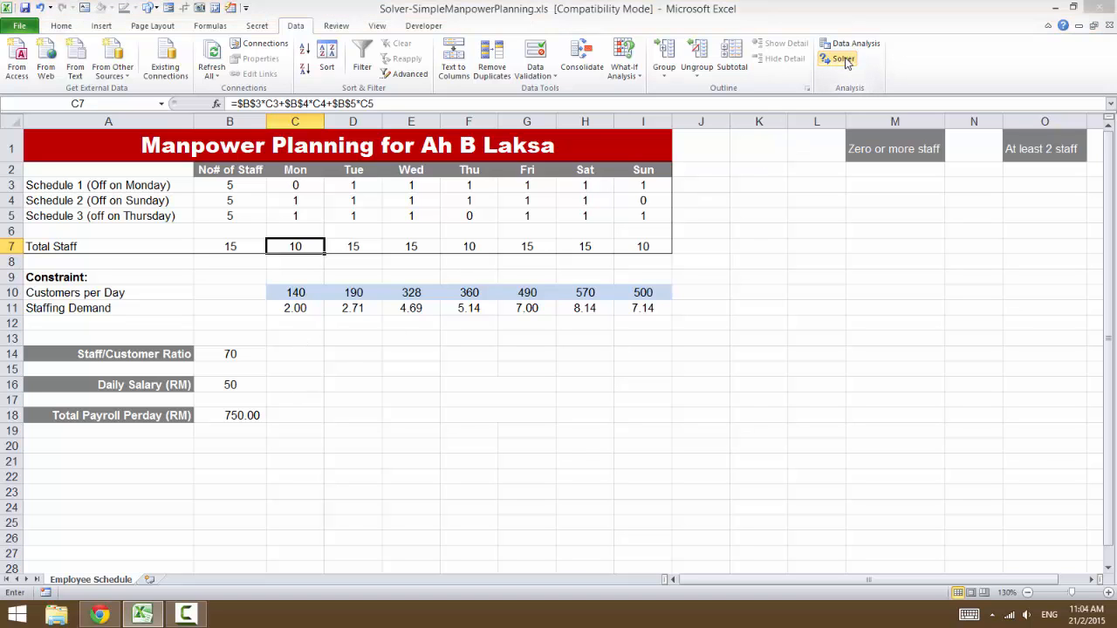
left_click_drag(642, 113, 563, 355)
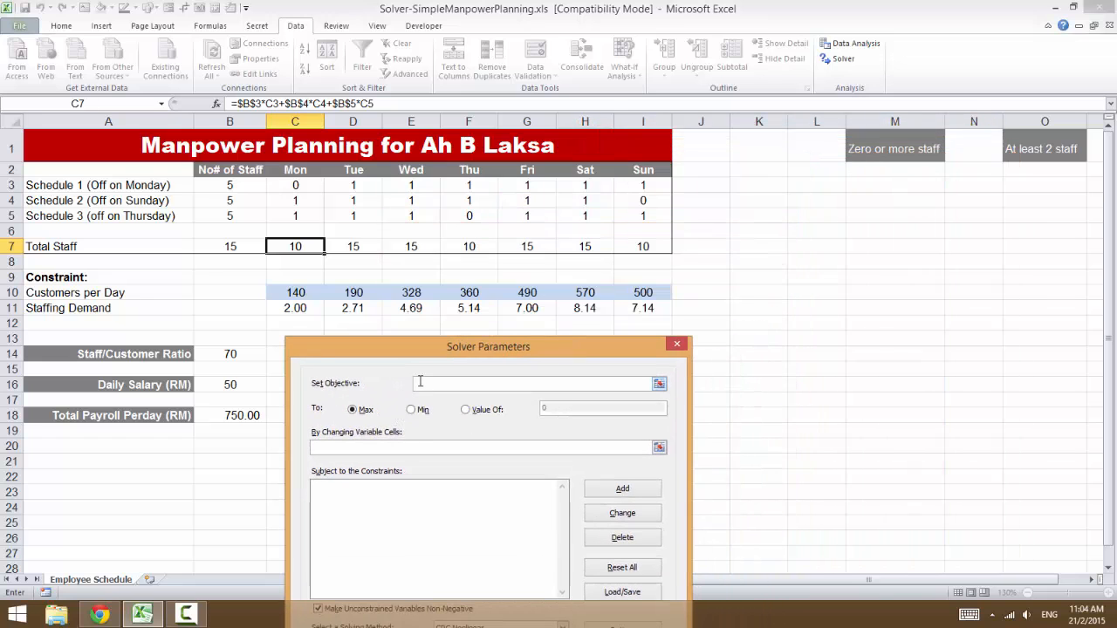
left_click(234, 416)
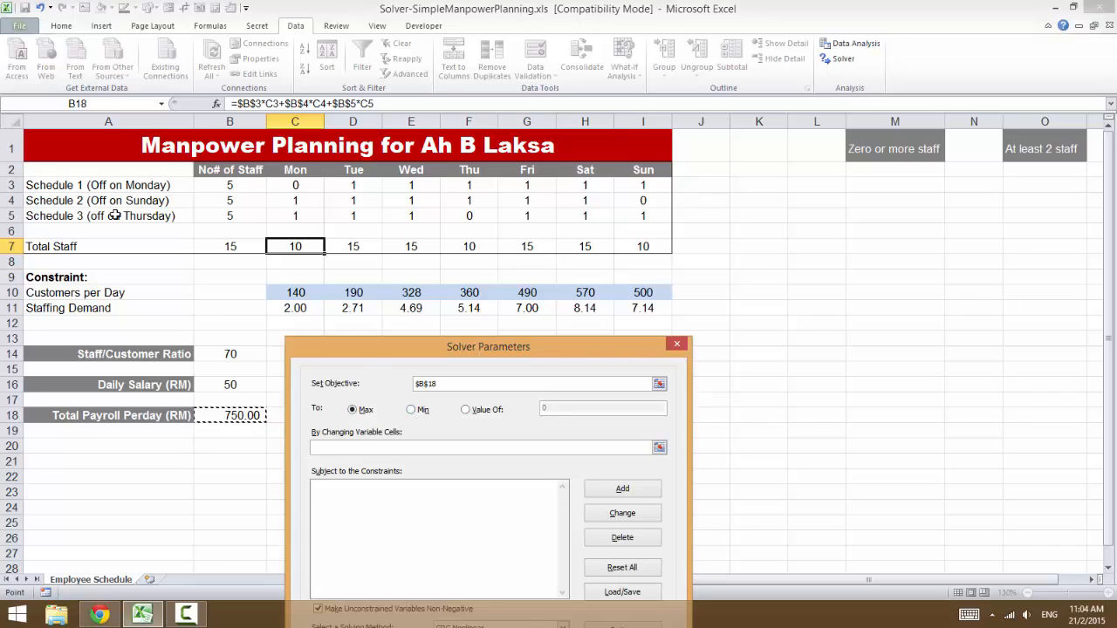
left_click(415, 410)
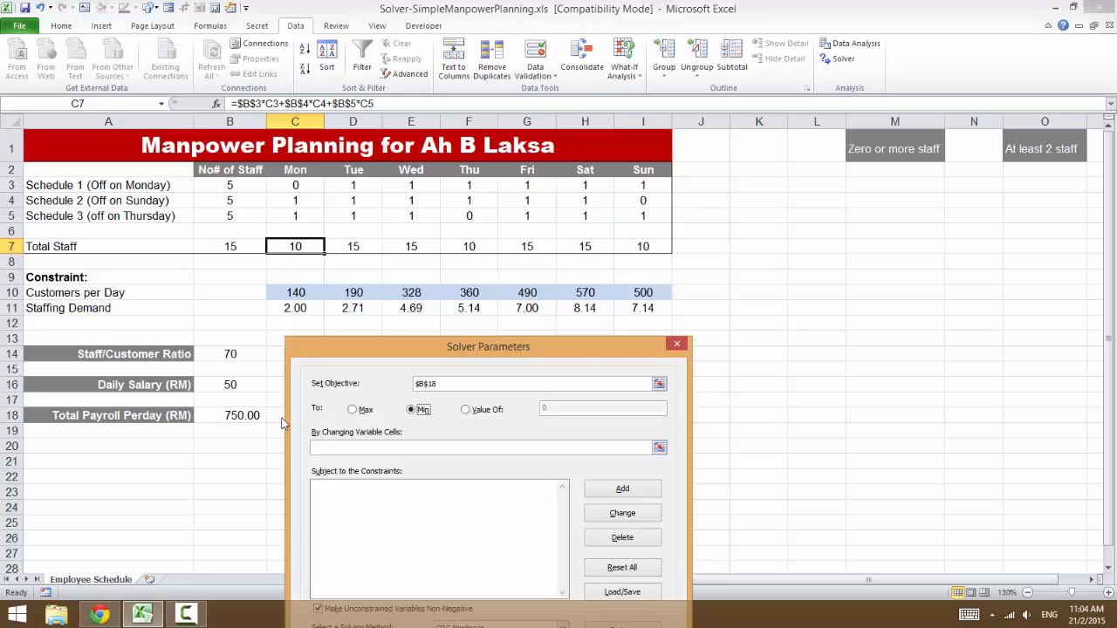
- Set the Solver's changing variable cells to the staff numbers in B3:B5 and move the dialog clear of the data
left_click(330, 448)
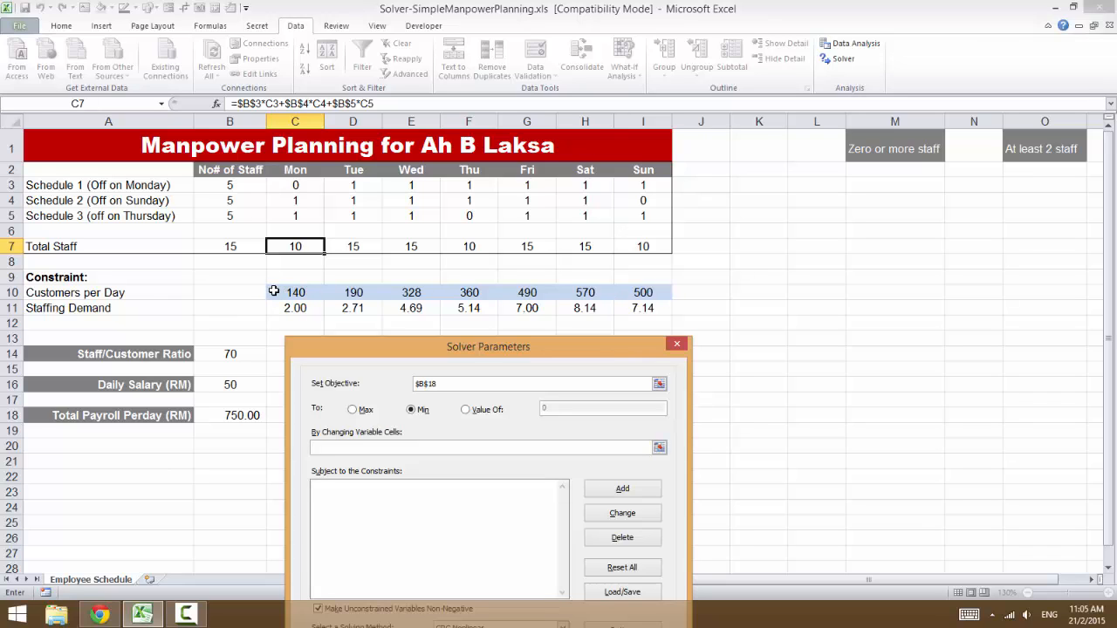
left_click(243, 184)
left_click_drag(242, 184, 244, 218)
left_click_drag(373, 351, 528, 164)
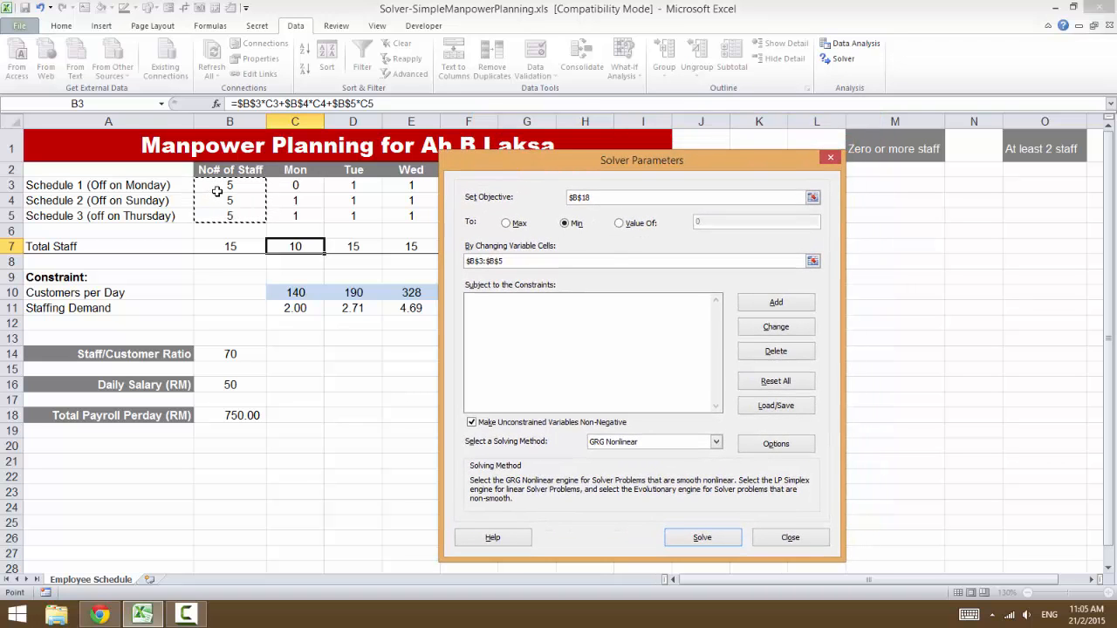
left_click_drag(479, 164, 513, 153)
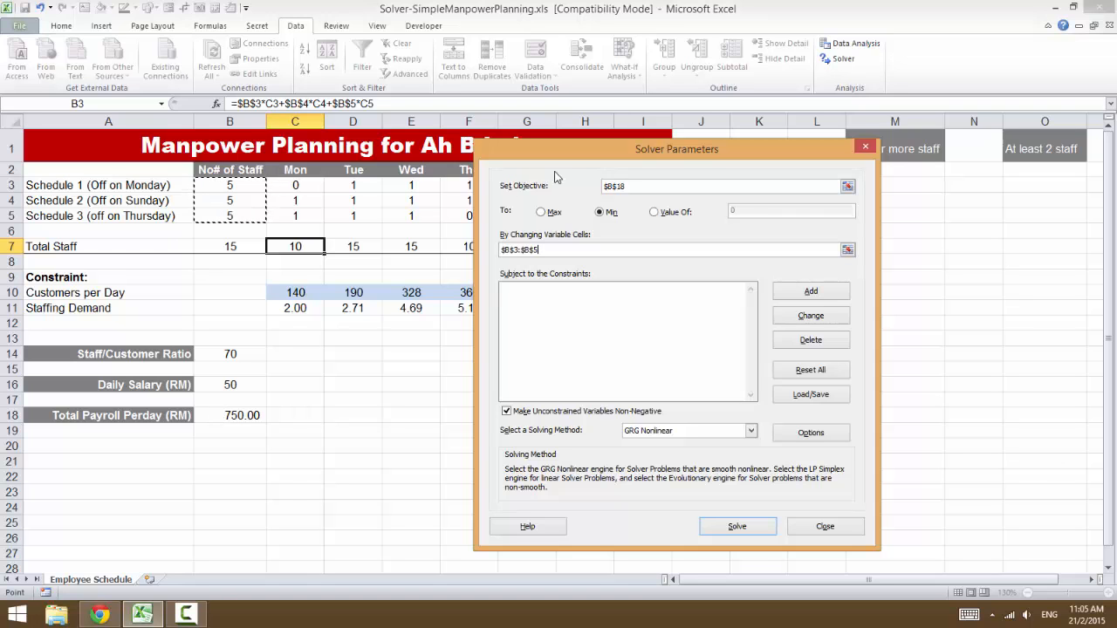
left_click_drag(563, 152, 696, 137)
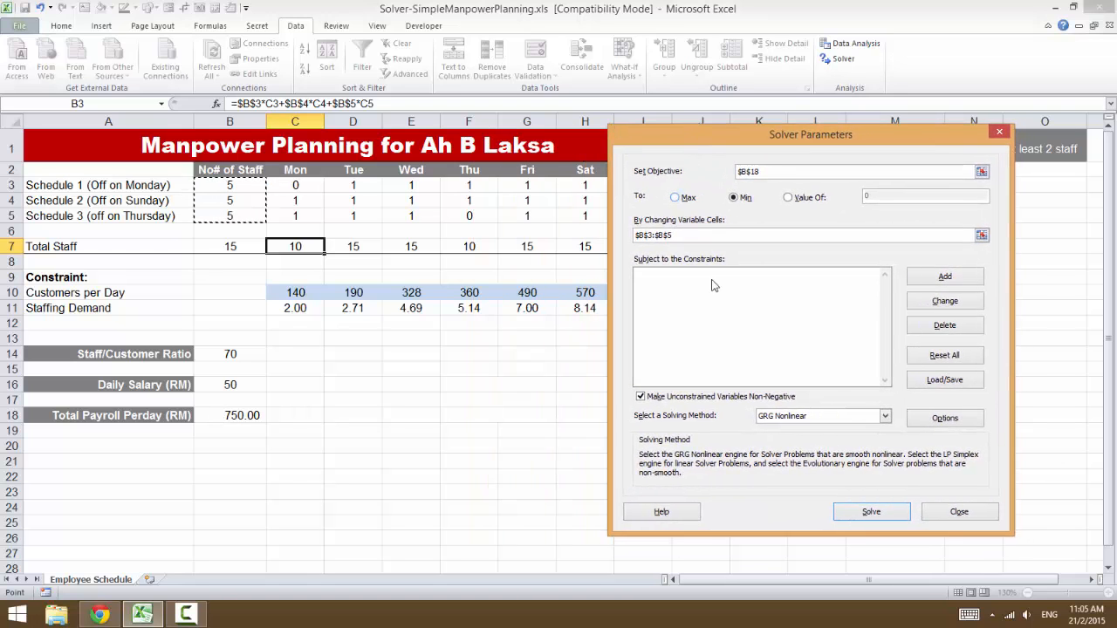
- Add a Solver constraint requiring Monday's Total Staff in C7 to be >= Monday's Staffing Demand in C11
left_click(925, 279)
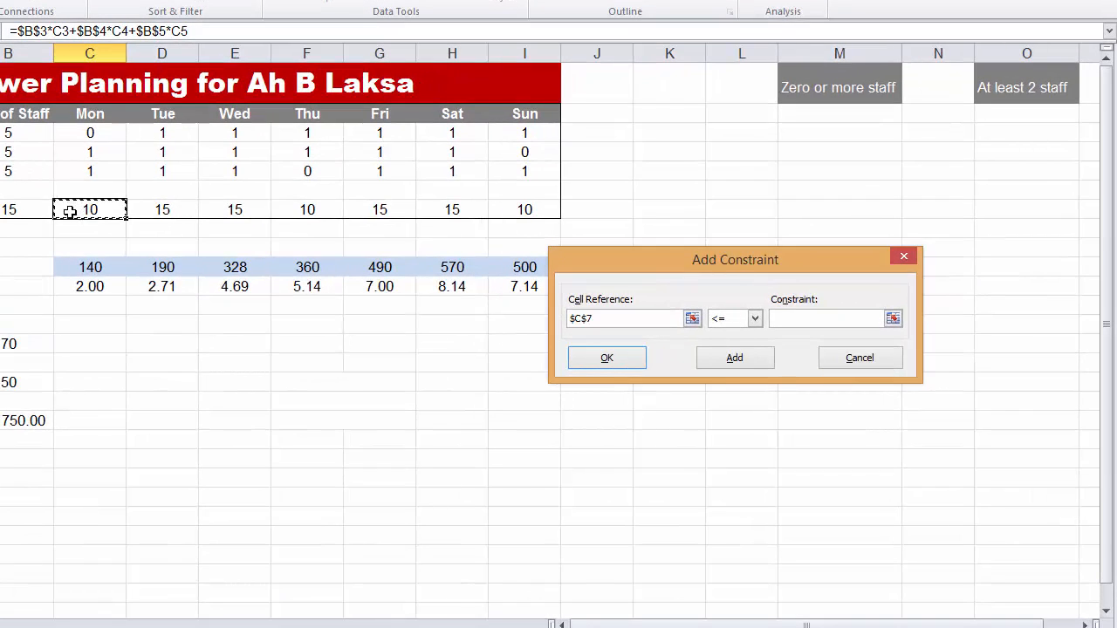
left_click(742, 320)
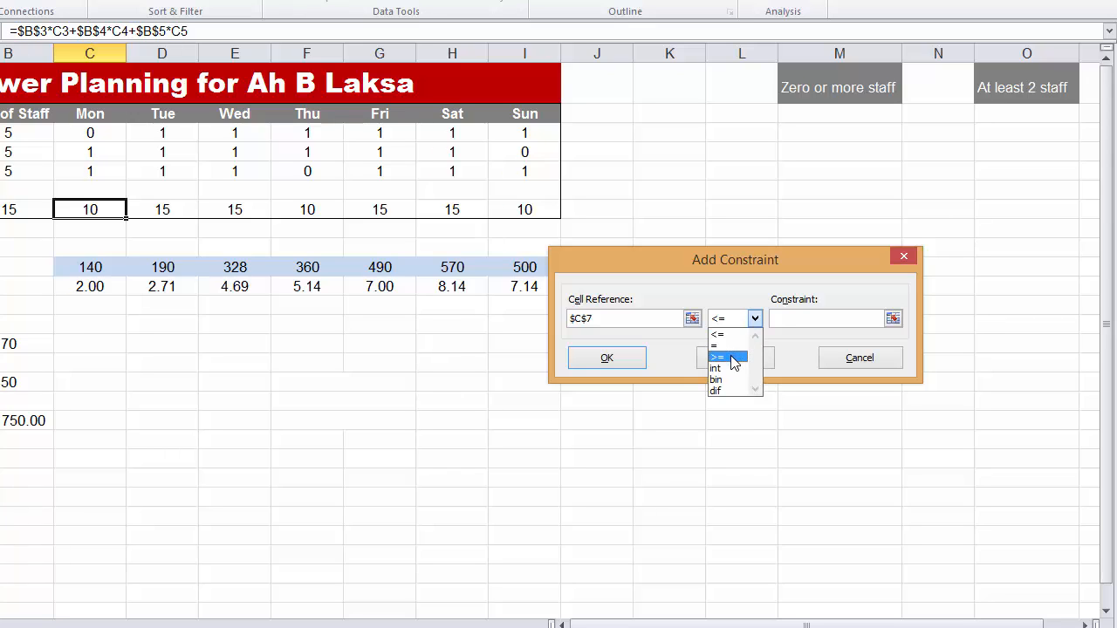
left_click(733, 358)
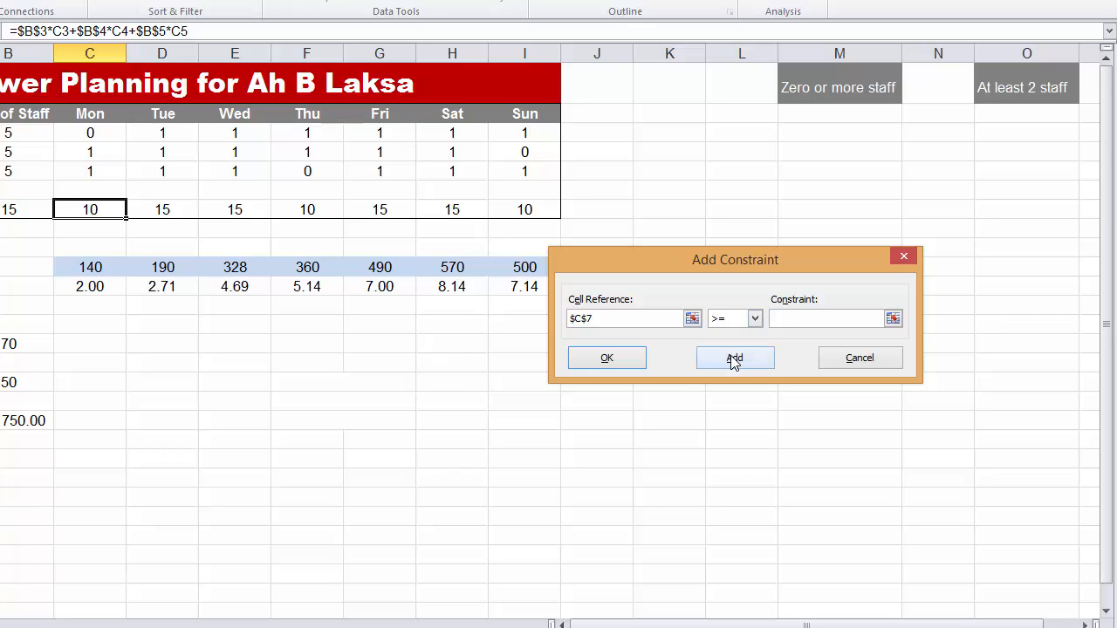
left_click(76, 285)
left_click(725, 364)
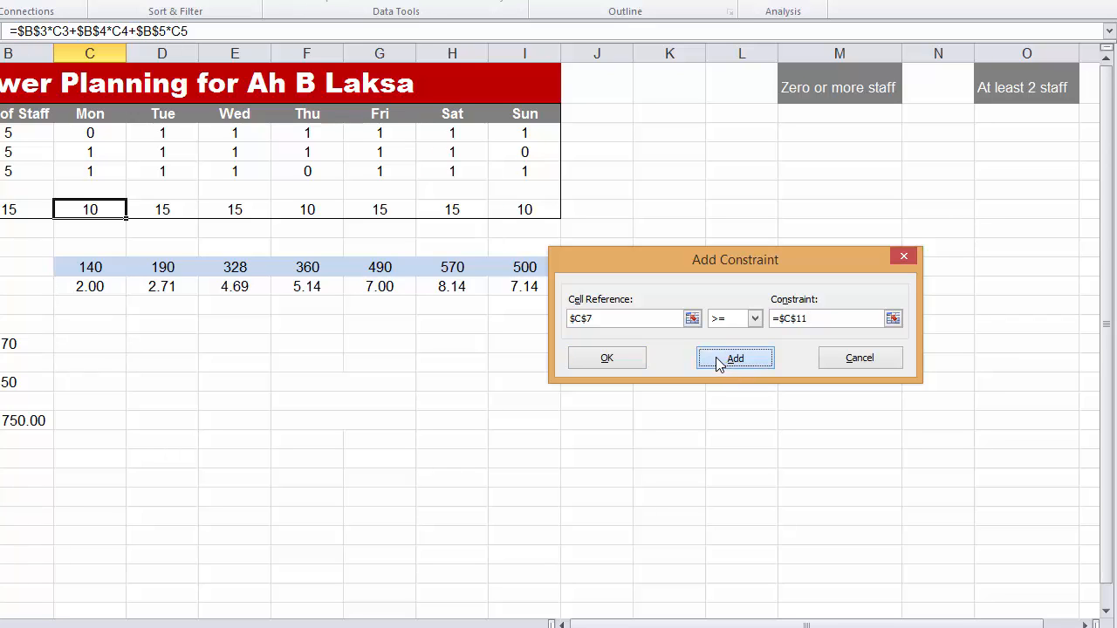
- Add the Tuesday constraint that Total Staff in D7 is >= Staffing Demand in D11
left_click(148, 210)
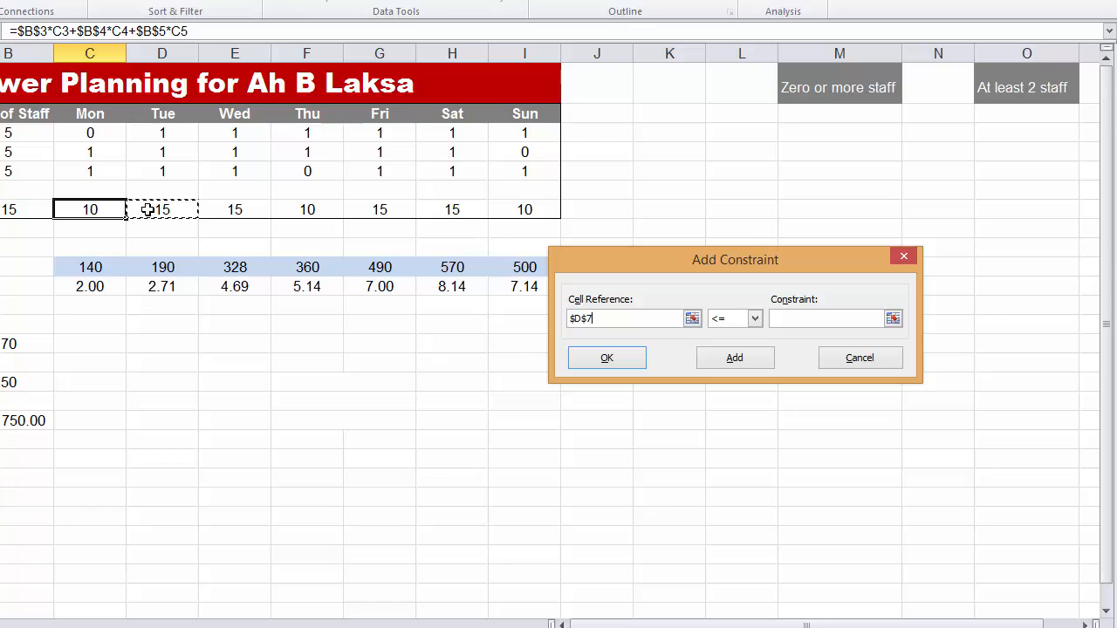
left_click(755, 319)
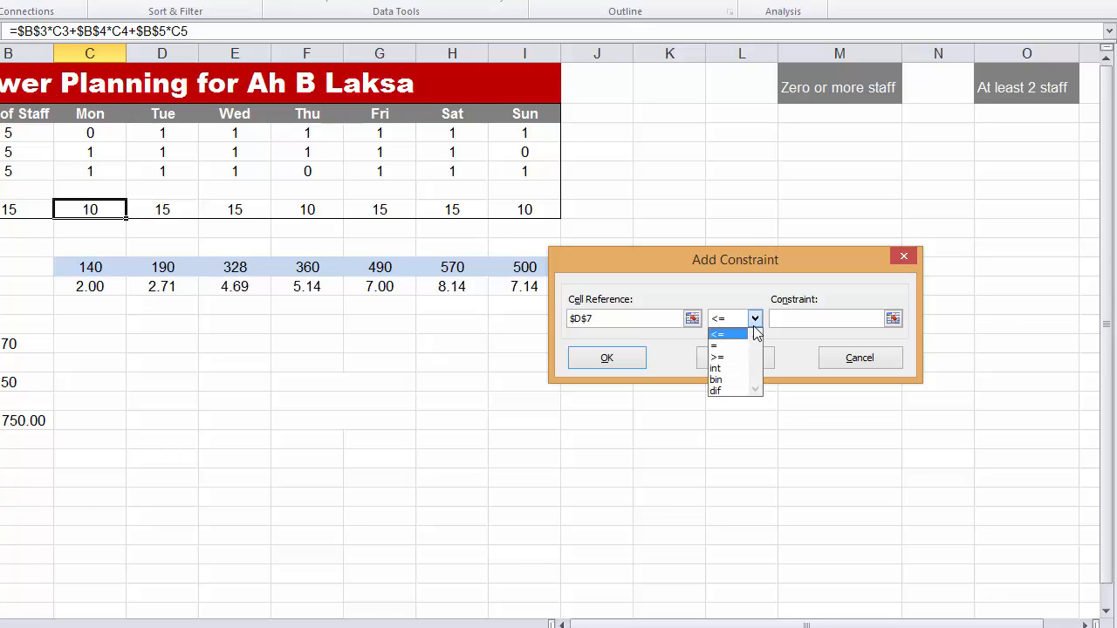
left_click(721, 357)
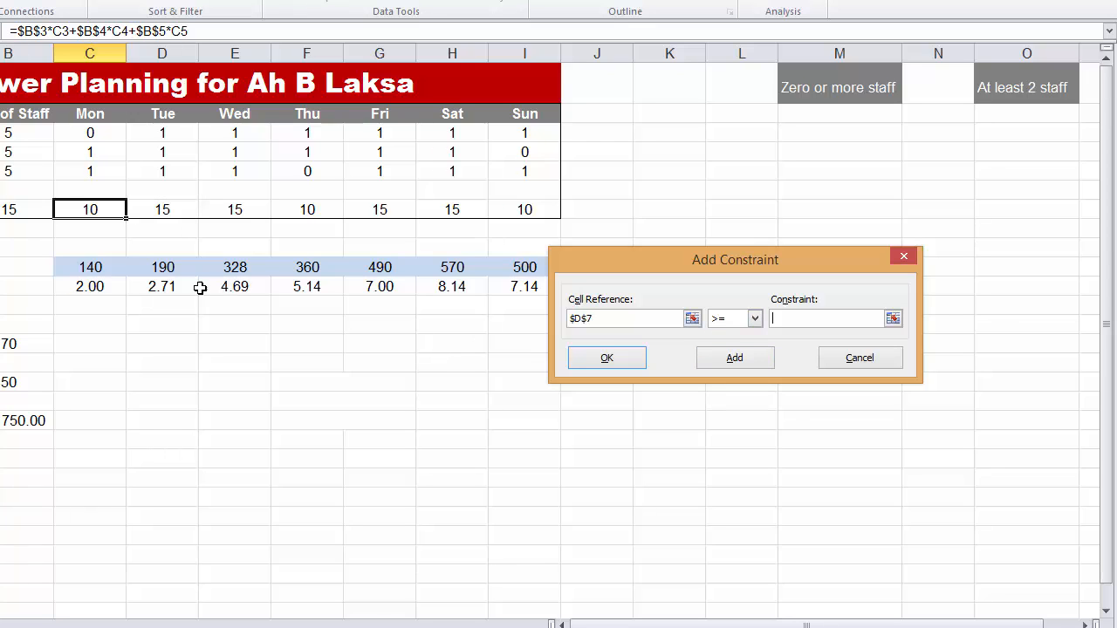
left_click(136, 287)
left_click(723, 363)
- Add the Wednesday constraint that Total Staff in E7 is >= Staffing Demand in E11
left_click(236, 210)
left_click(755, 319)
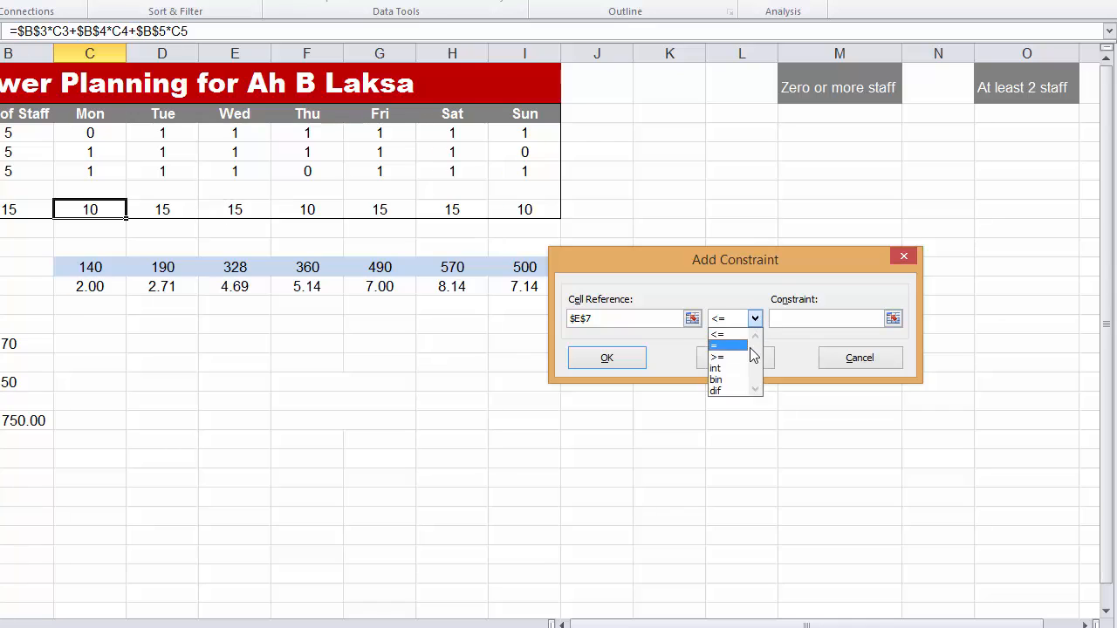
left_click(730, 348)
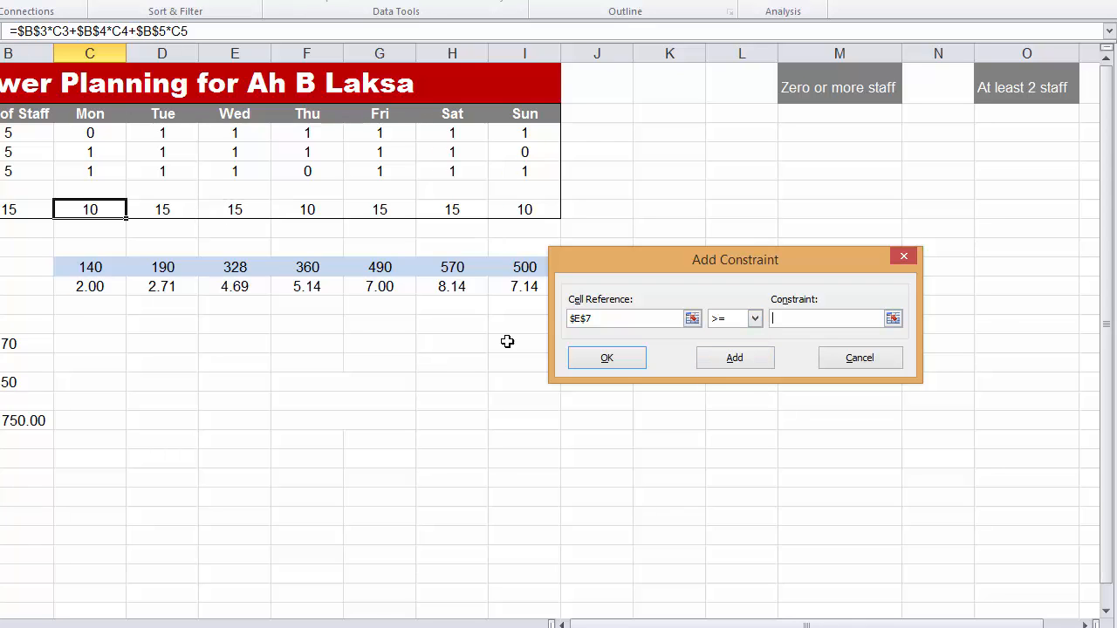
left_click(234, 285)
left_click(740, 358)
- Add the Thursday constraint F7 <= F11 and the Friday constraint G7 >= G11 for Total Staff against Staffing Demand
left_click(316, 287)
left_click(751, 367)
left_click(377, 208)
left_click(785, 318)
left_click(735, 328)
left_click(731, 354)
left_click(380, 286)
left_click(744, 359)
- Add the Saturday constraint that Total Staff in H7 is >= Staffing Demand in H11
left_click(754, 318)
left_click(737, 356)
left_click(450, 286)
left_click(725, 361)
- Add the Sunday constraint I7 >= I11 and return to the Solver parameters
left_click(499, 208)
left_click(755, 319)
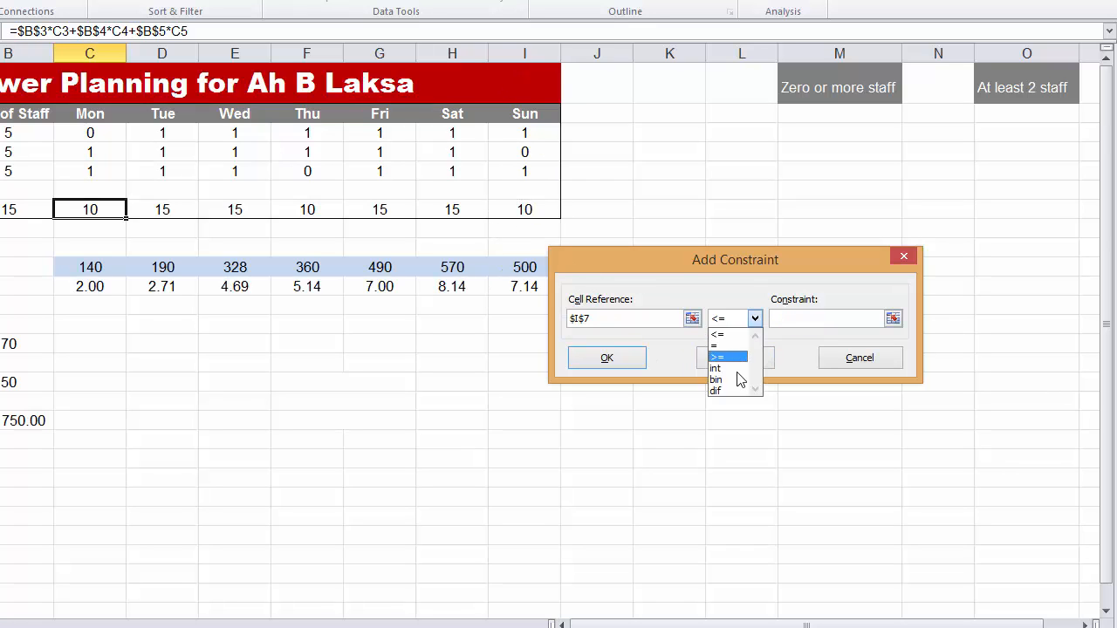
left_click(734, 352)
left_click(513, 286)
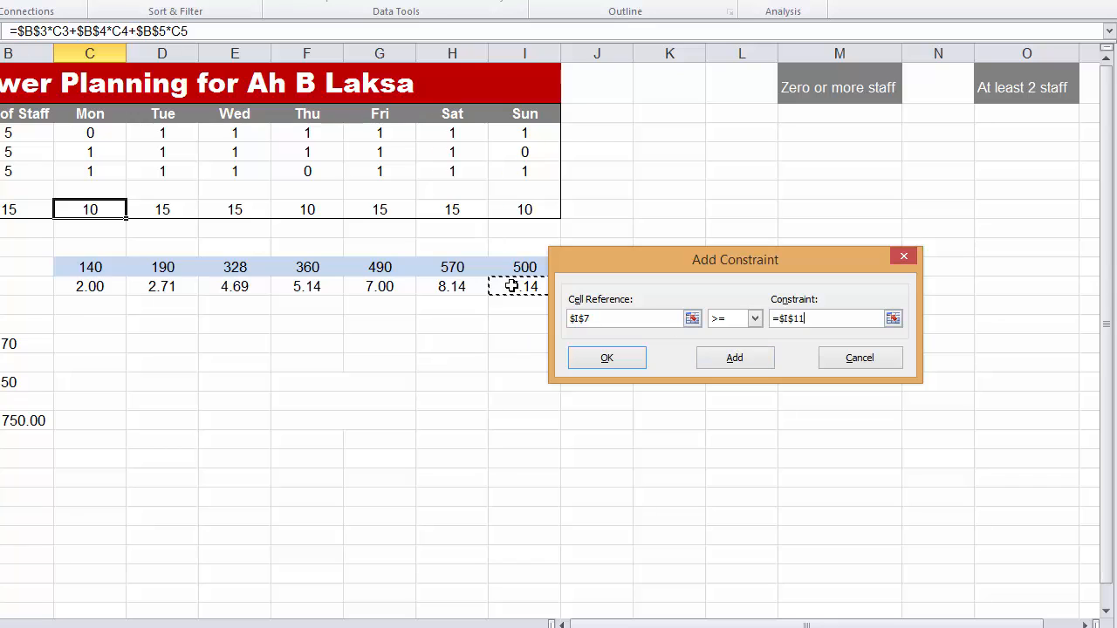
left_click(724, 364)
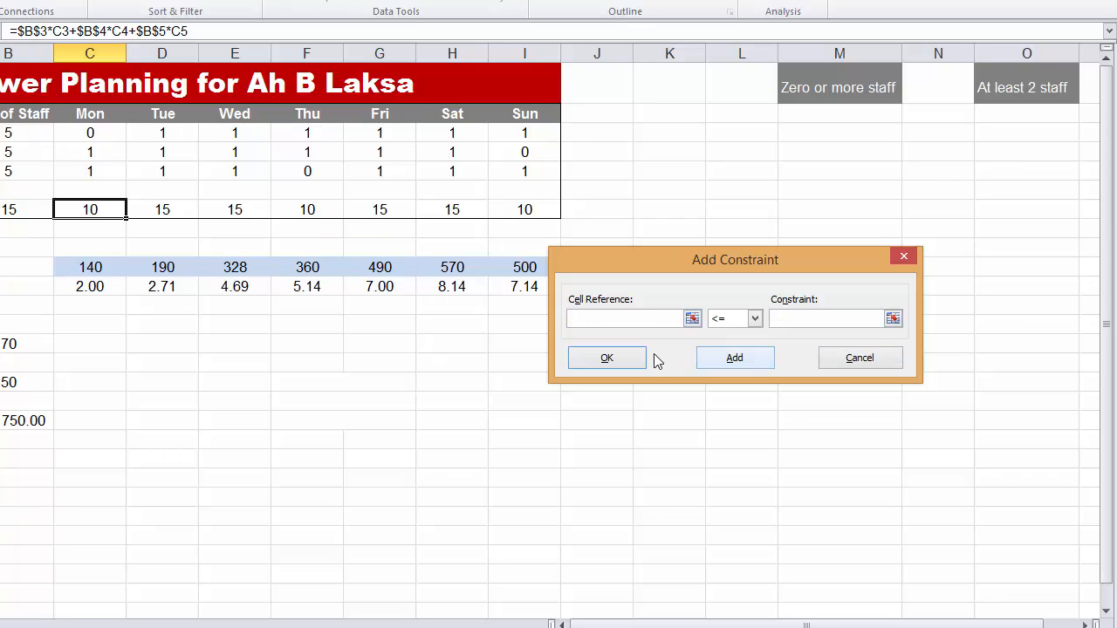
left_click(861, 358)
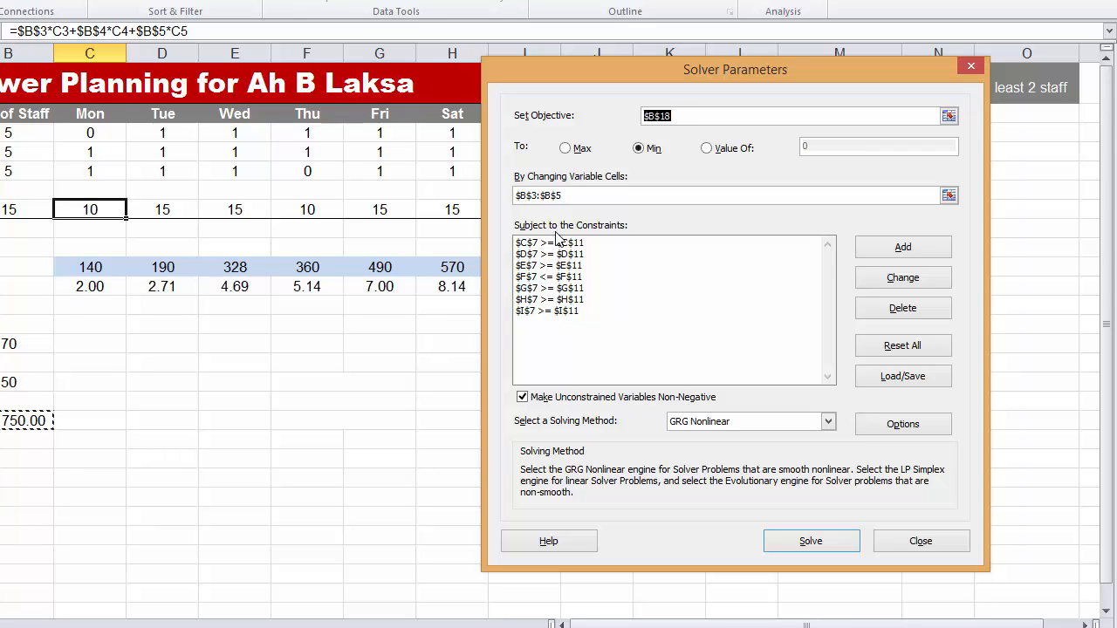
- Change the operator of Thursday's constraint between F7 and F11 to >=
left_click(550, 276)
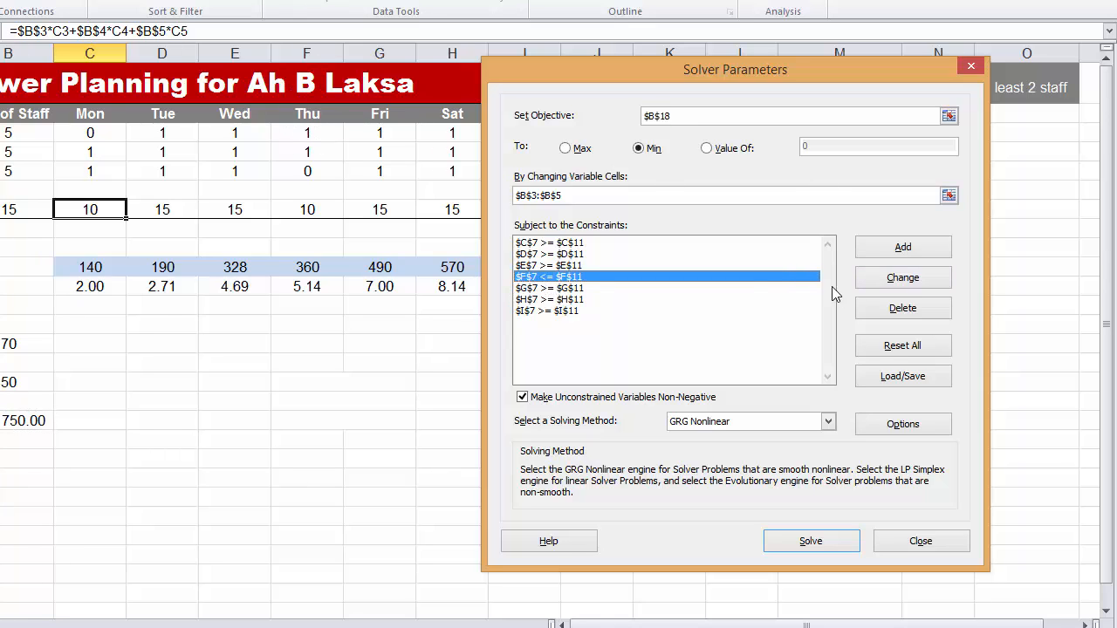
left_click(906, 285)
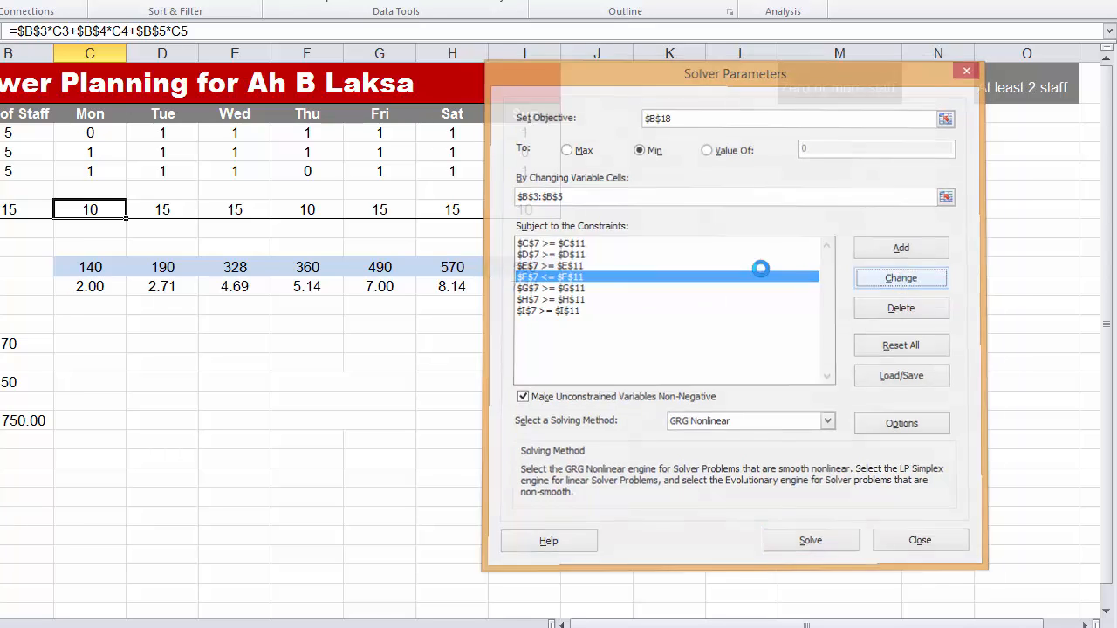
left_click(754, 318)
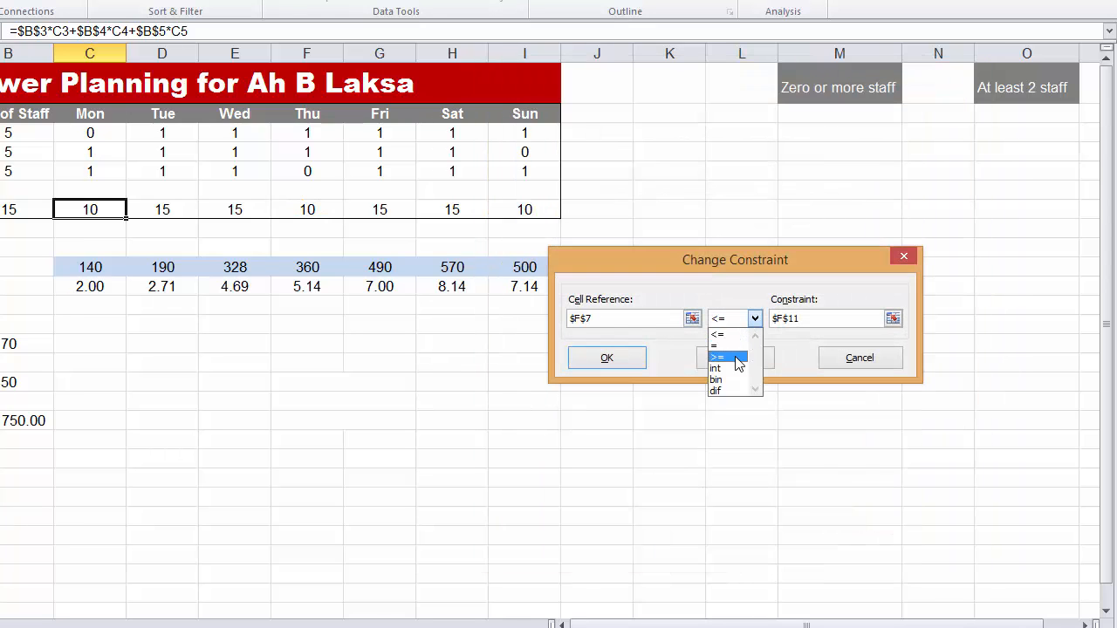
left_click(718, 357)
left_click(616, 356)
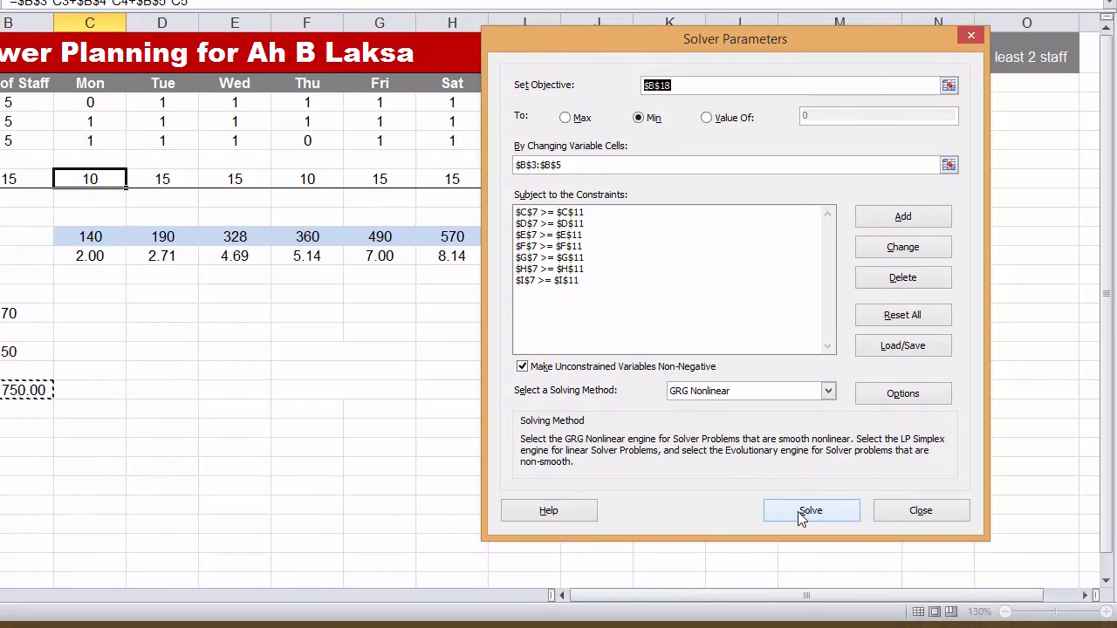
- Run Solver, move the results clear of the table, and keep the solution while returning to the Solver parameters
left_click(801, 548)
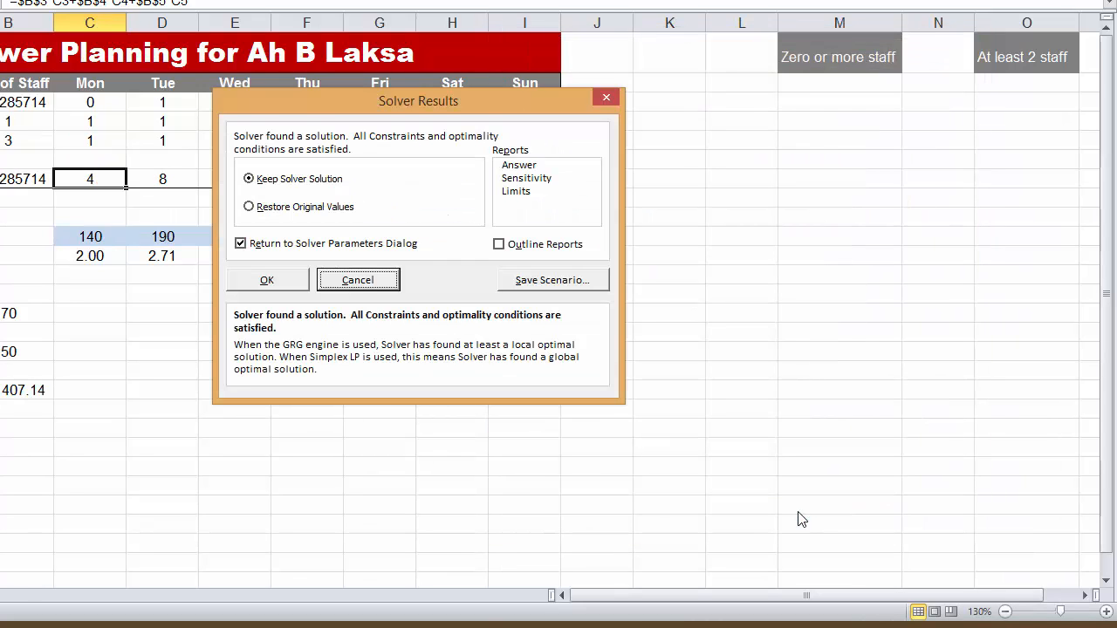
left_click_drag(315, 112, 683, 177)
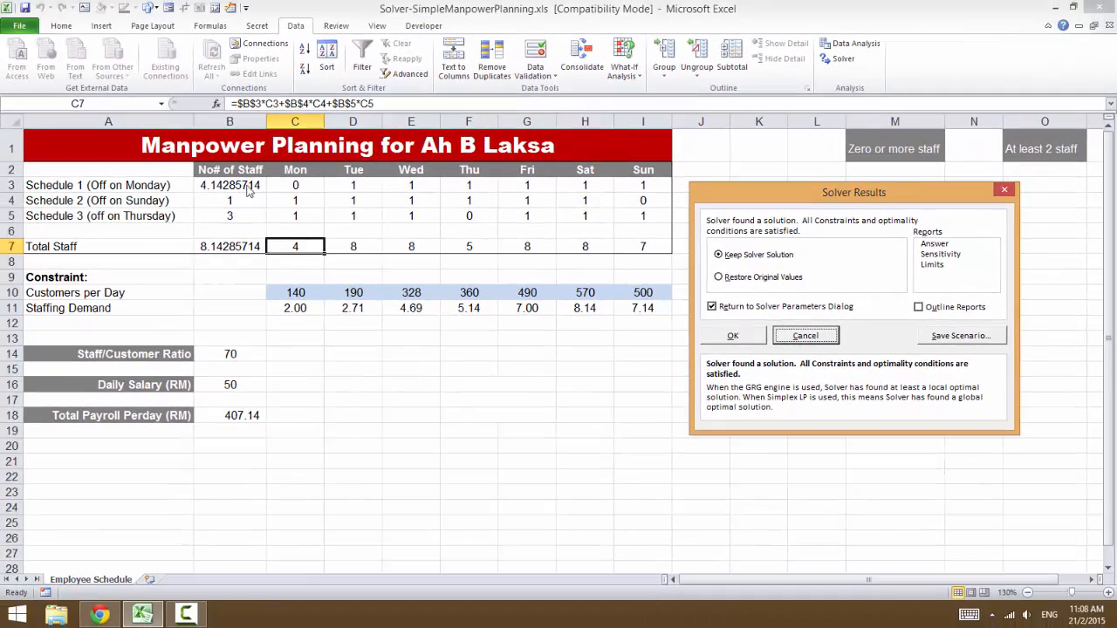
left_click(733, 336)
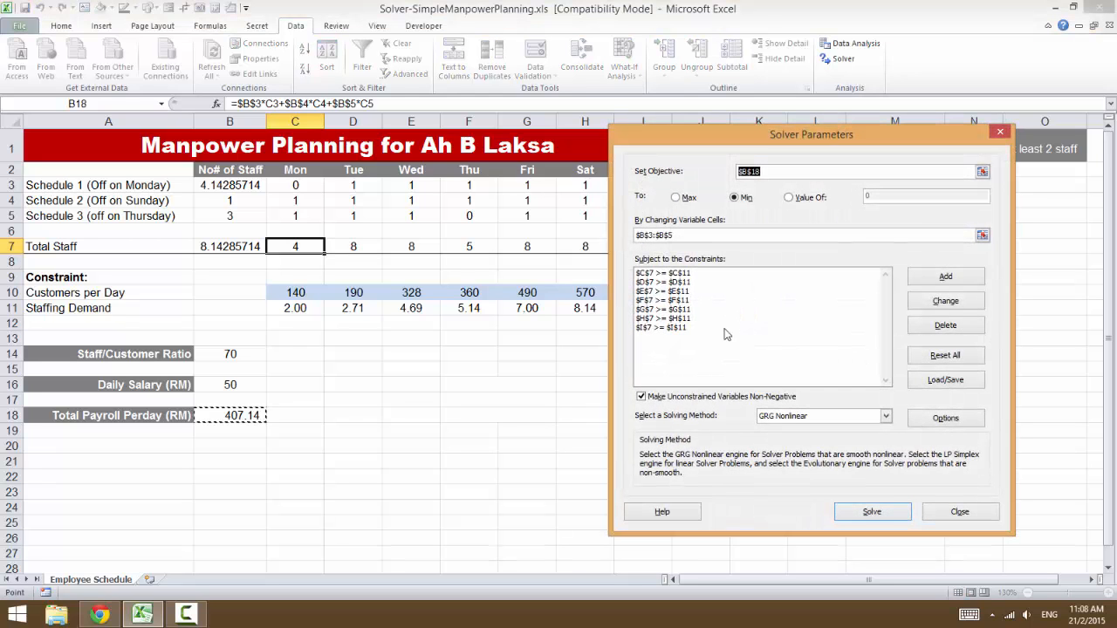
- Add a constraint that the staff numbers in B3:B5 must be integers and return to the Solver parameters
left_click(953, 280)
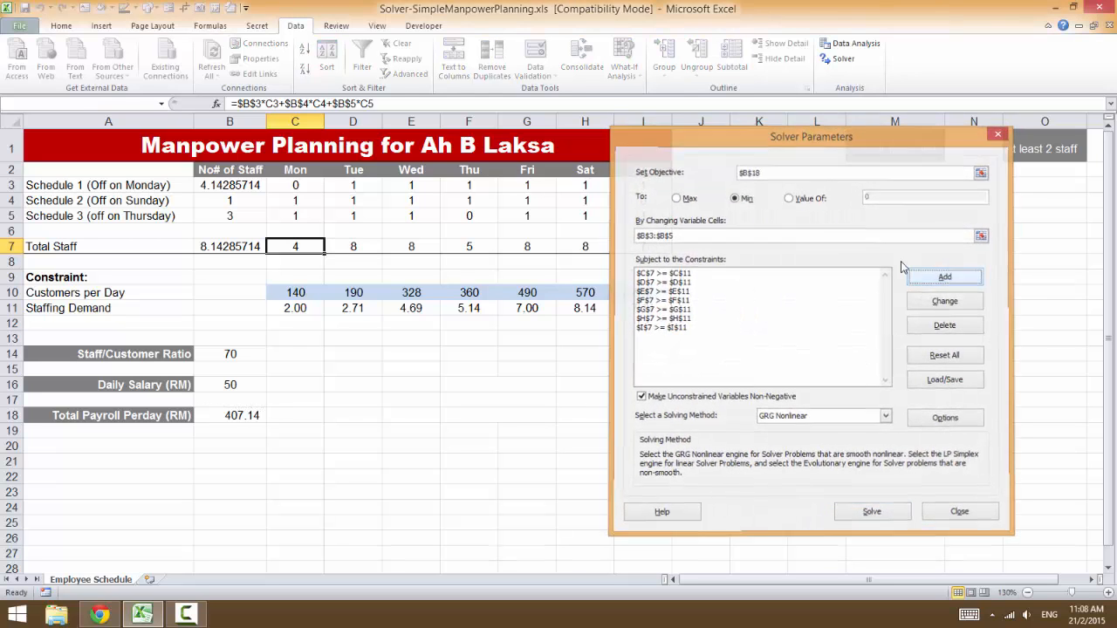
left_click_drag(252, 185, 259, 215)
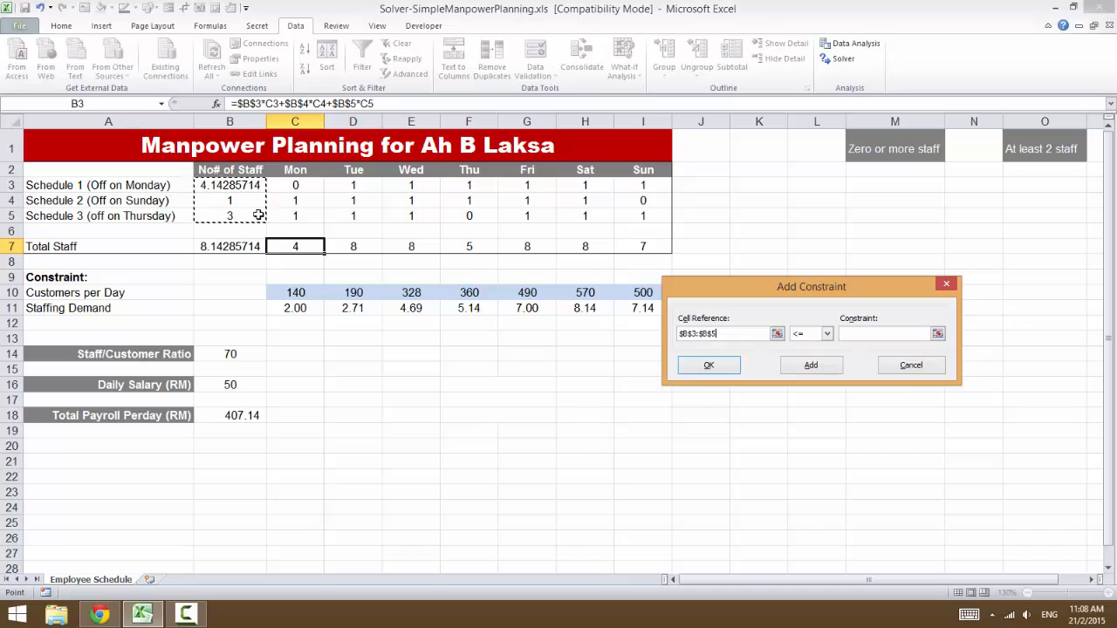
left_click(827, 334)
left_click(809, 373)
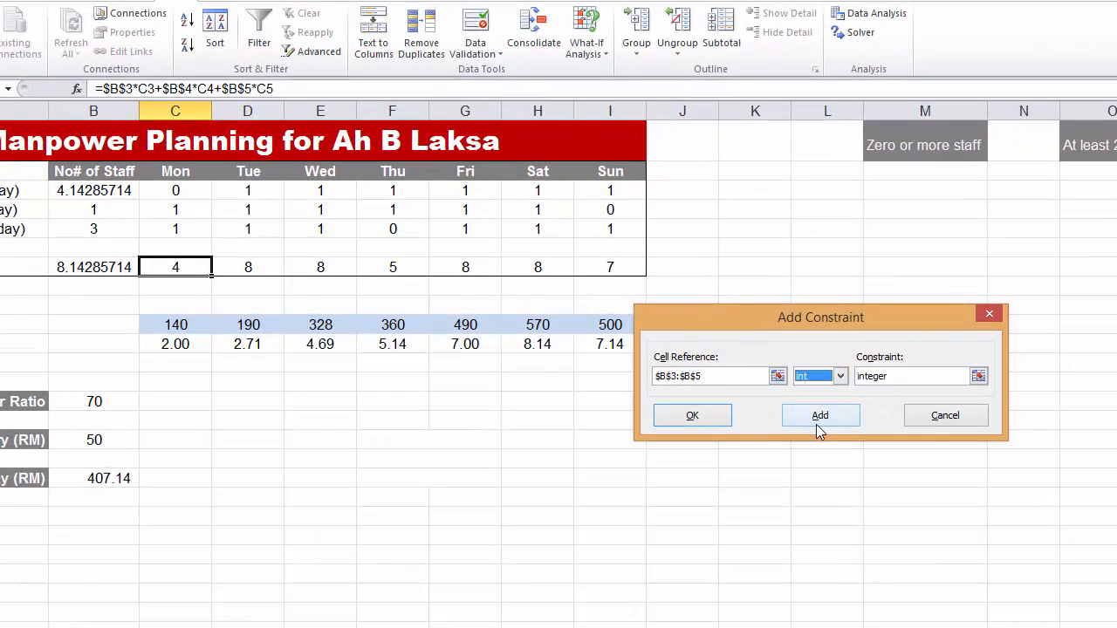
left_click(812, 419)
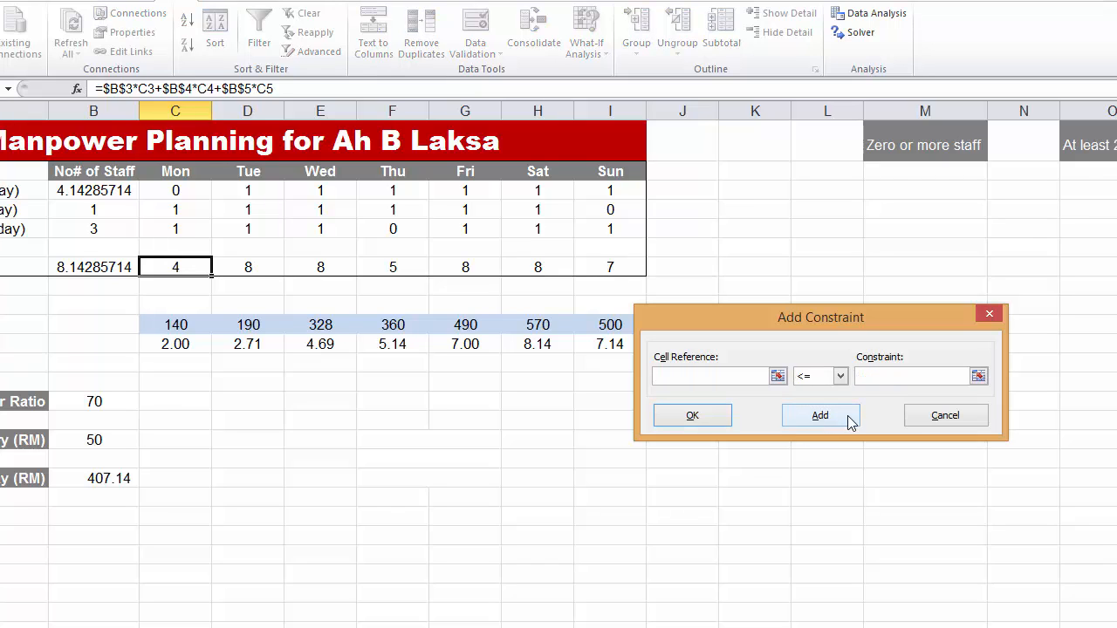
left_click(942, 416)
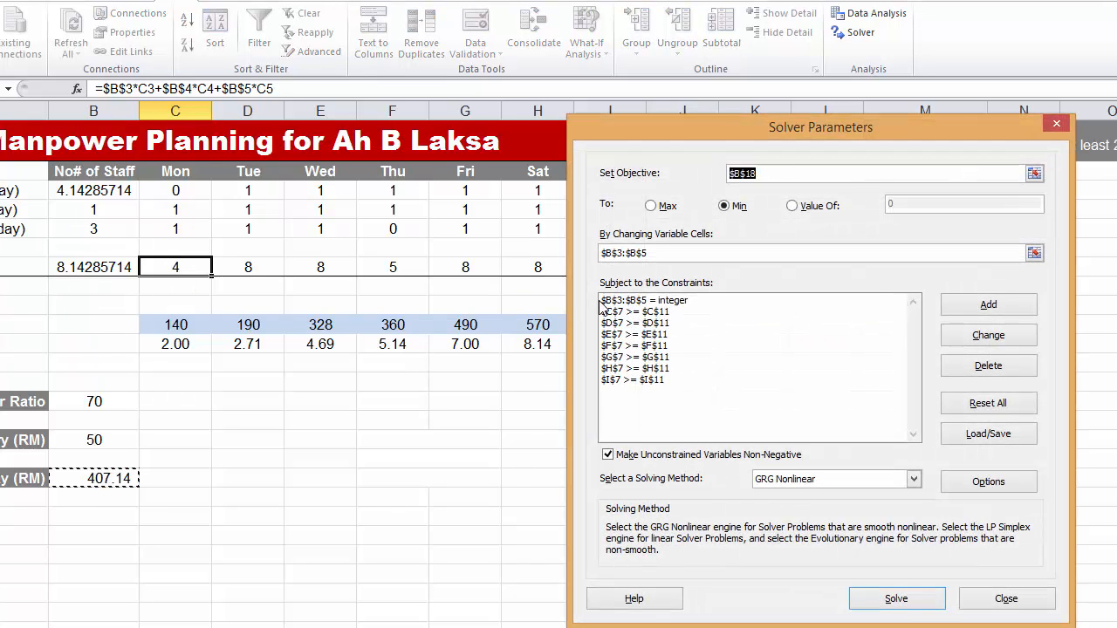
- Add a constraint that the staff numbers in B3:B5 are >= 0 and return to the Solver parameters
left_click(637, 301)
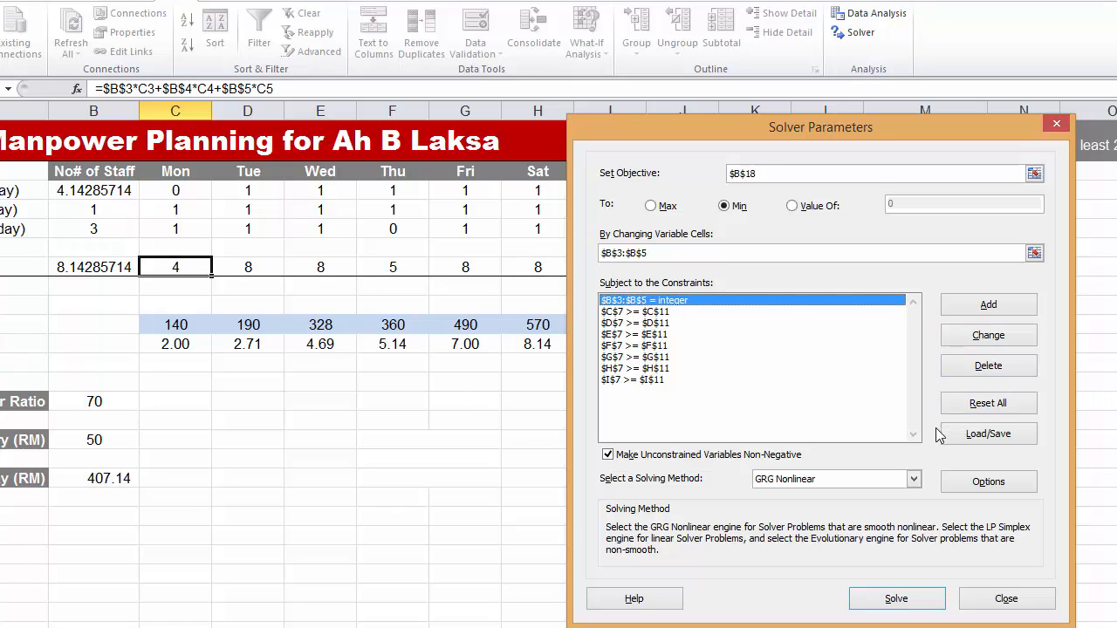
left_click(989, 306)
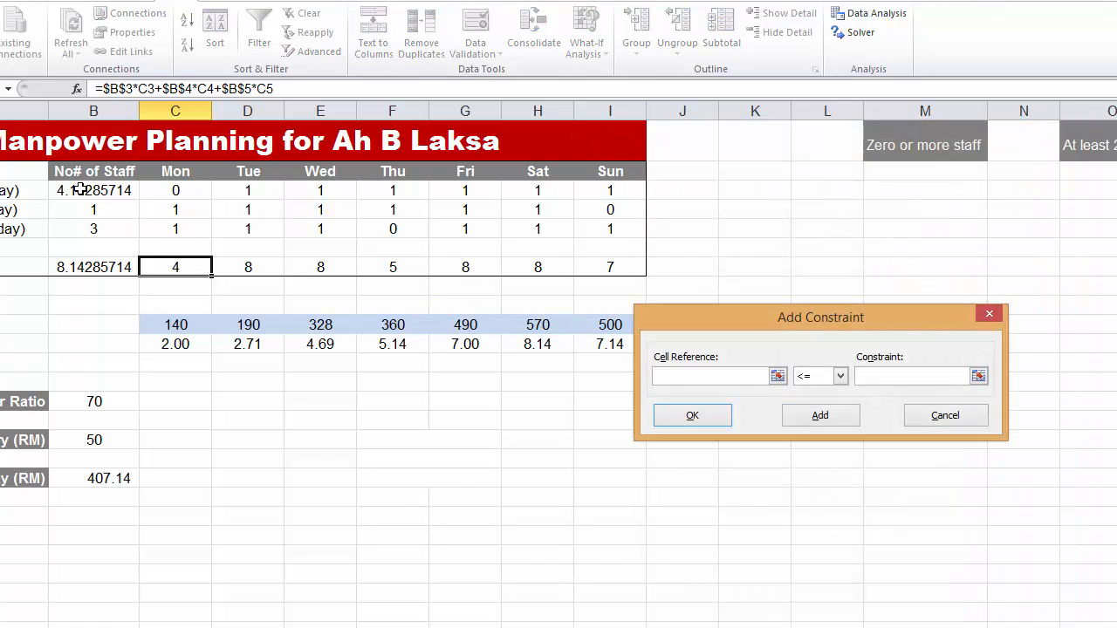
left_click_drag(85, 187, 89, 226)
left_click(840, 376)
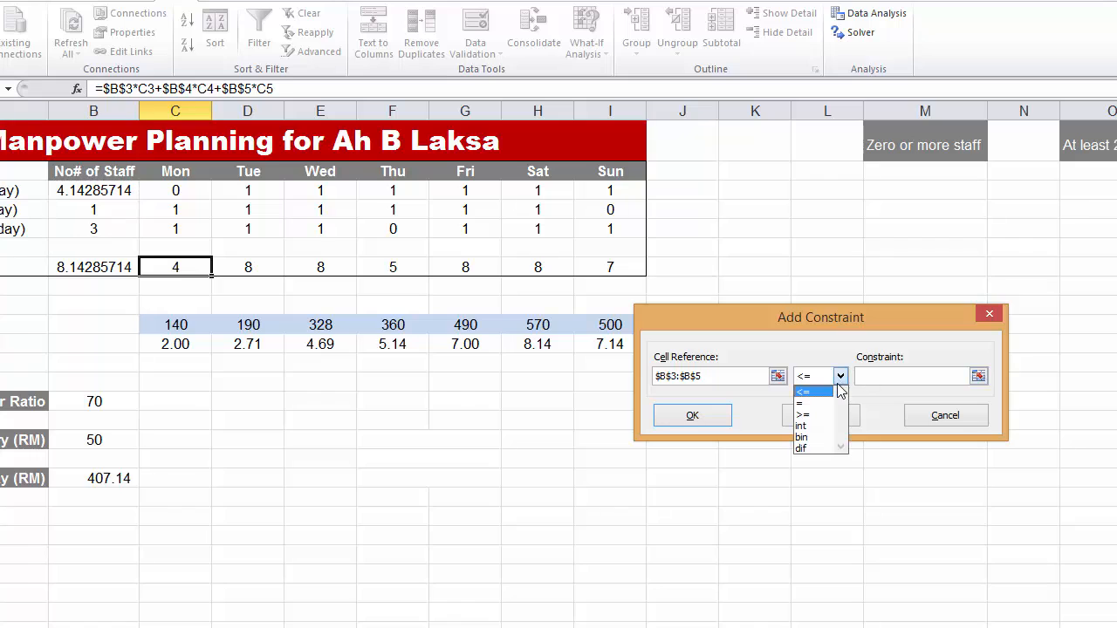
left_click(820, 415)
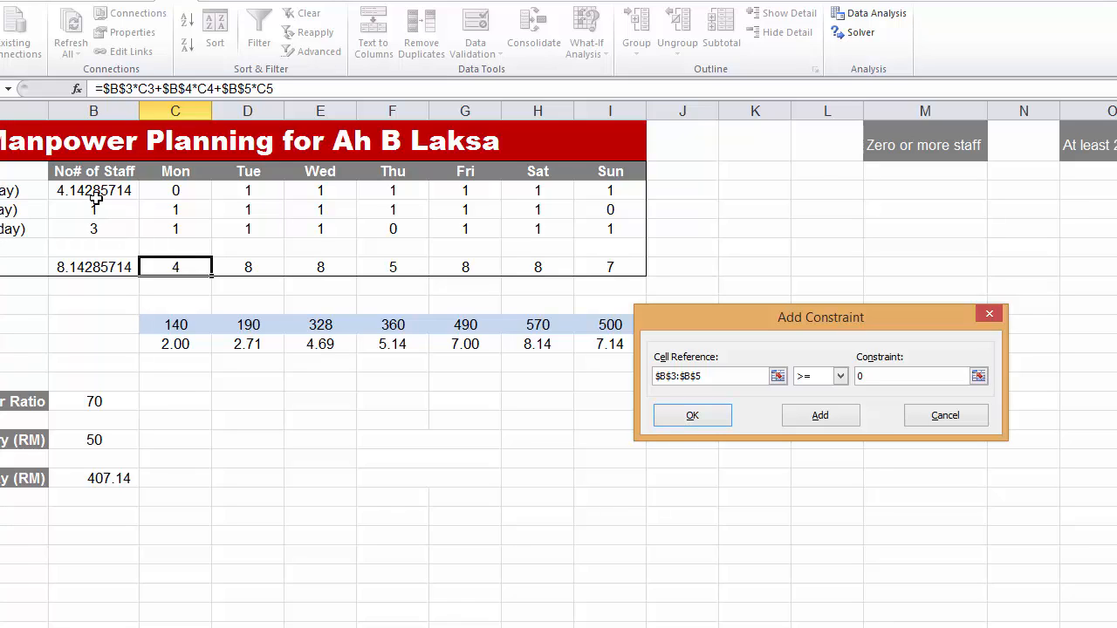
left_click(832, 416)
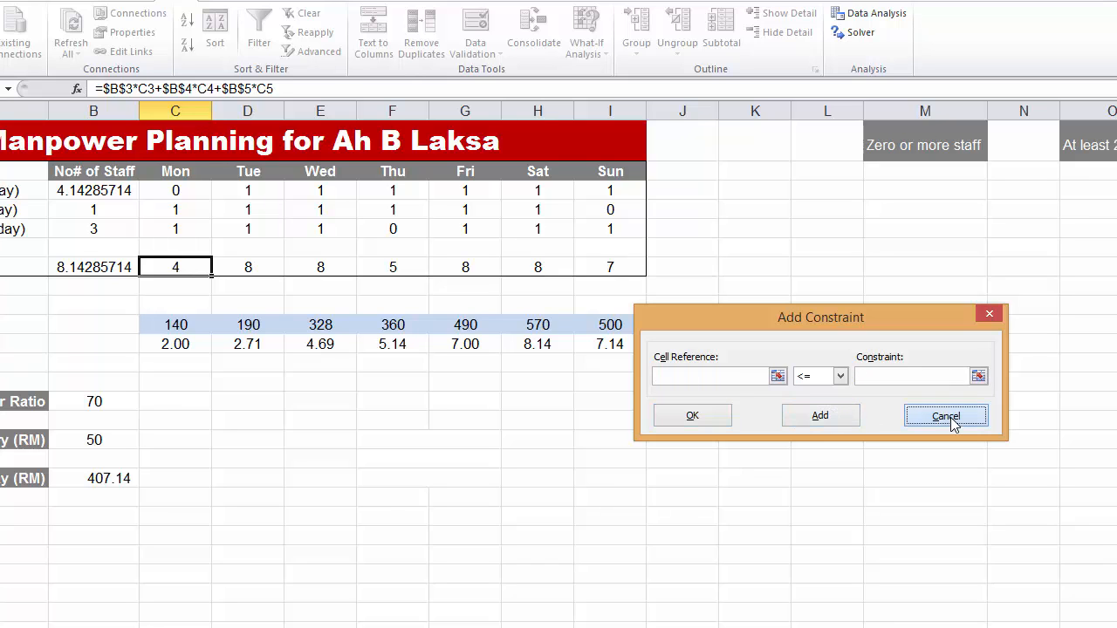
left_click(941, 417)
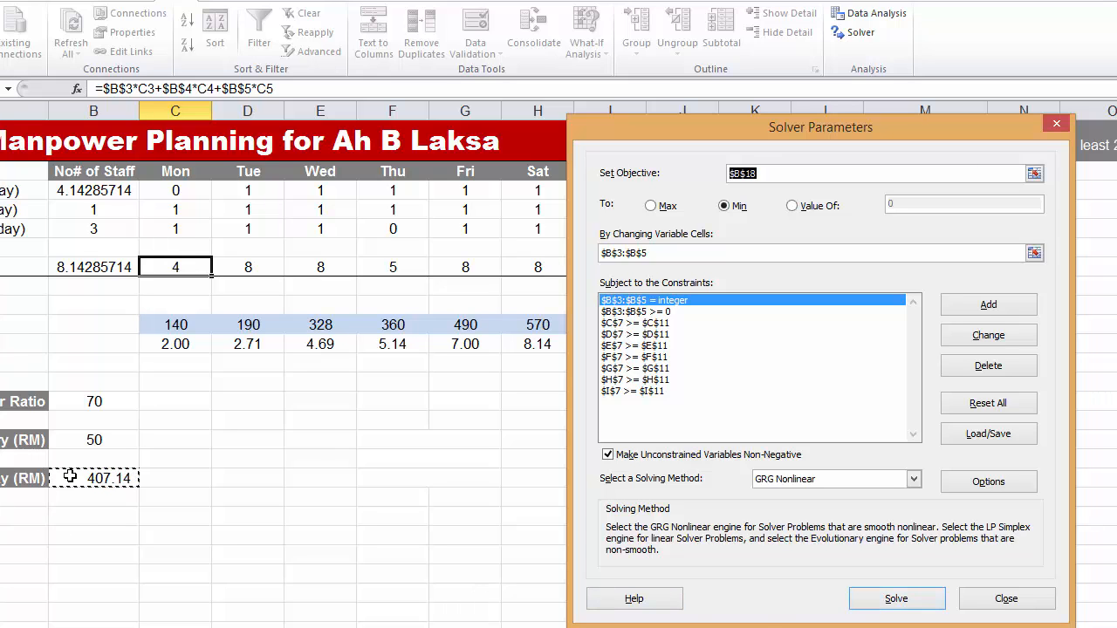
- Run Solver with the integer and >= 0 constraints, keep the solution, and return to the Solver parameters
left_click(896, 600)
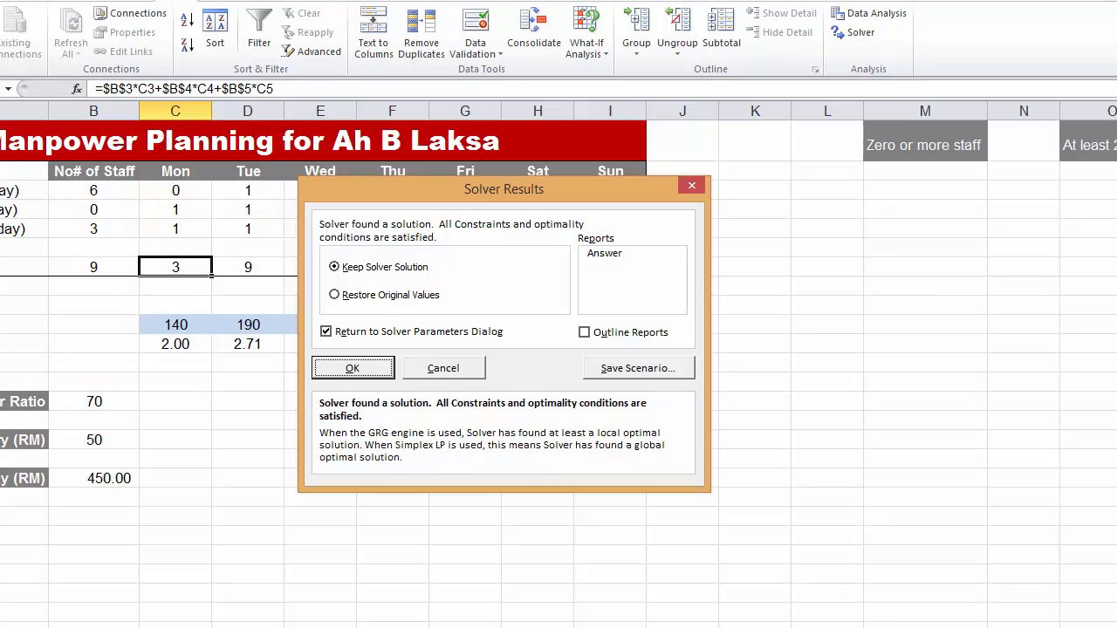
left_click_drag(374, 209, 576, 256)
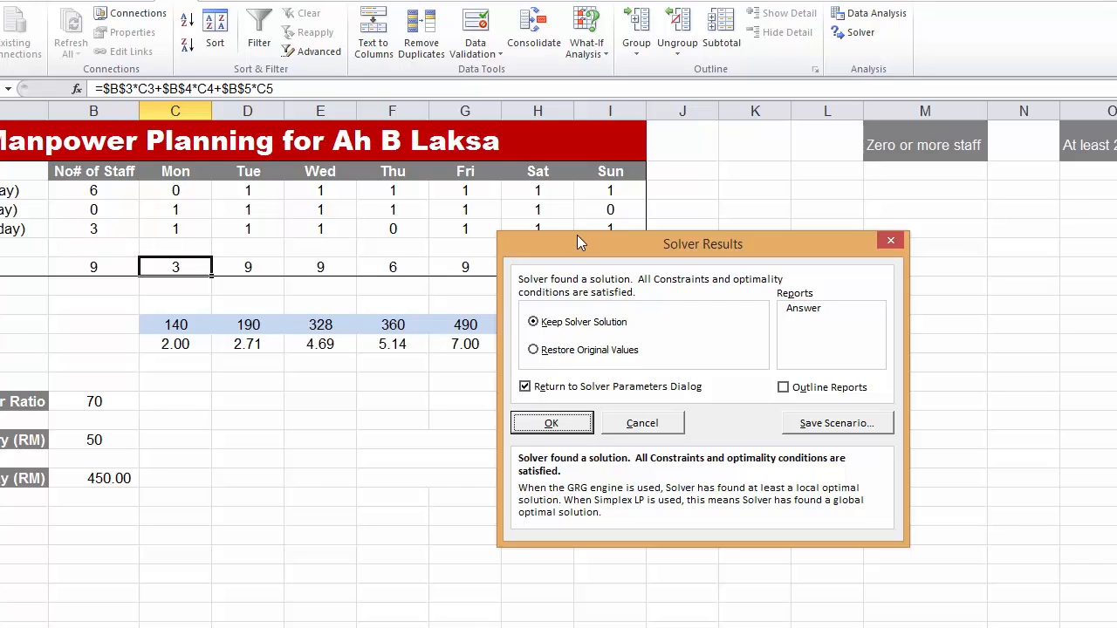
left_click_drag(579, 247, 464, 311)
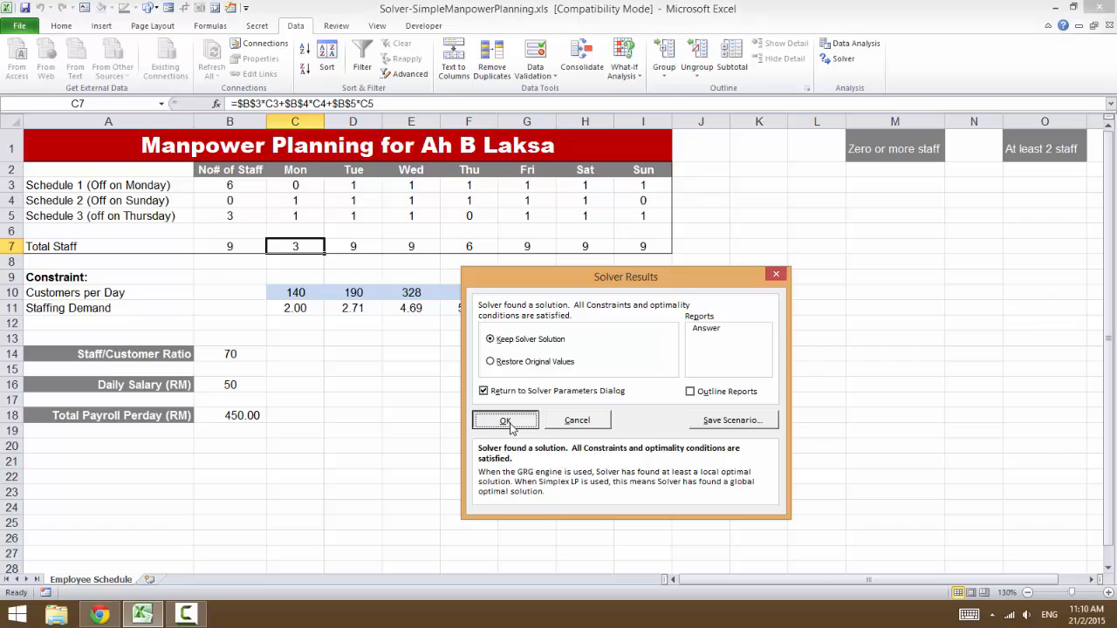
left_click(508, 422)
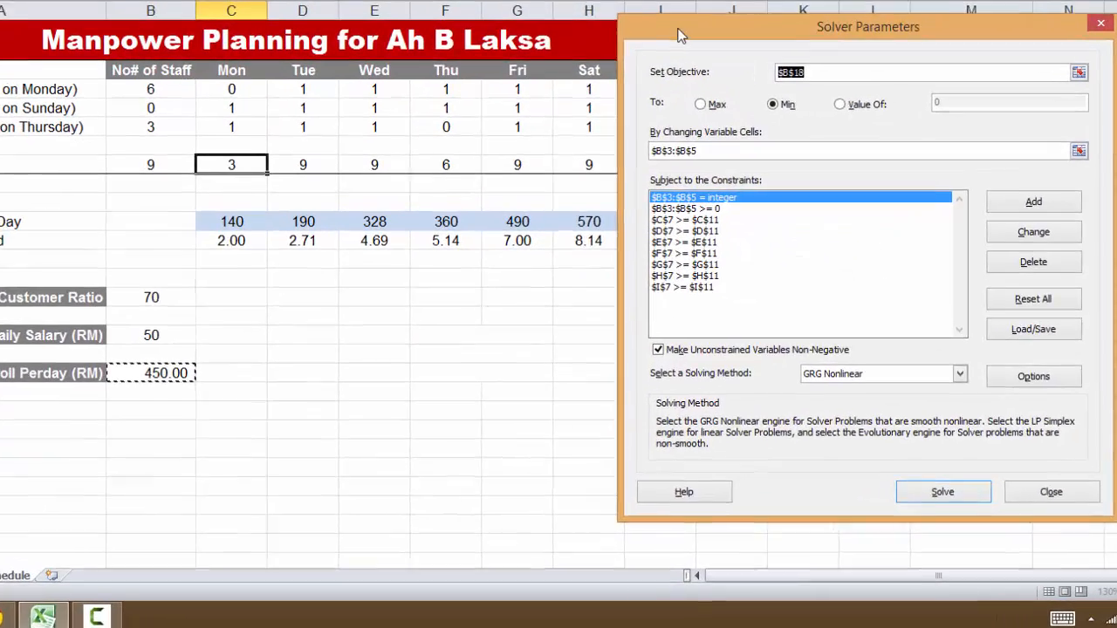
- Save the current Solver model to the sheet starting at M2, under the heading "Zero or more staff"
left_click_drag(666, 86, 577, 125)
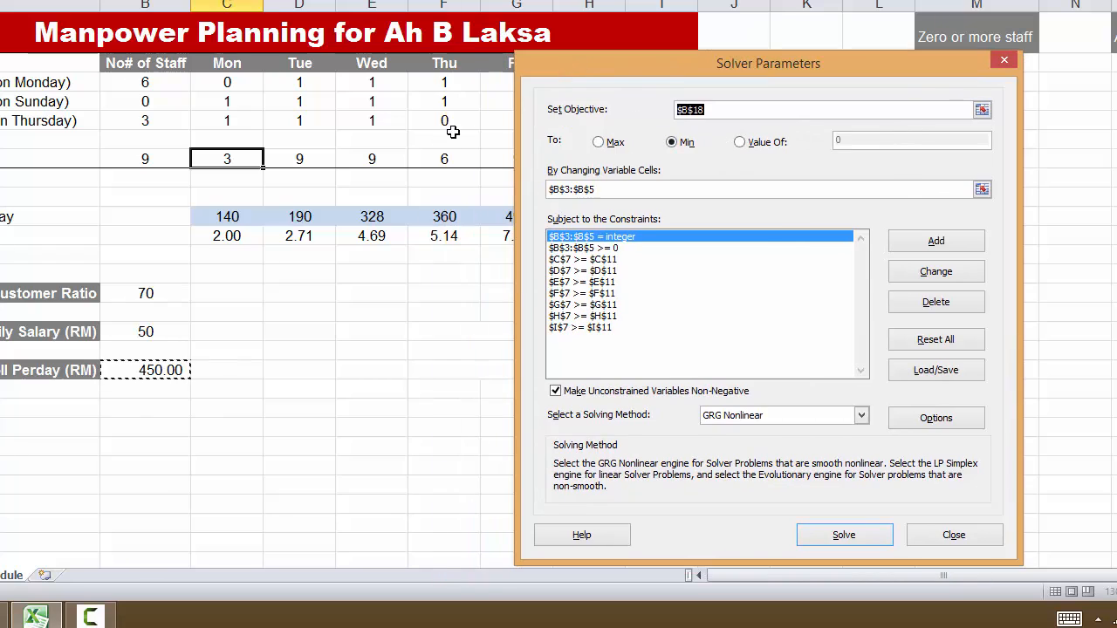
left_click_drag(583, 62, 876, 82)
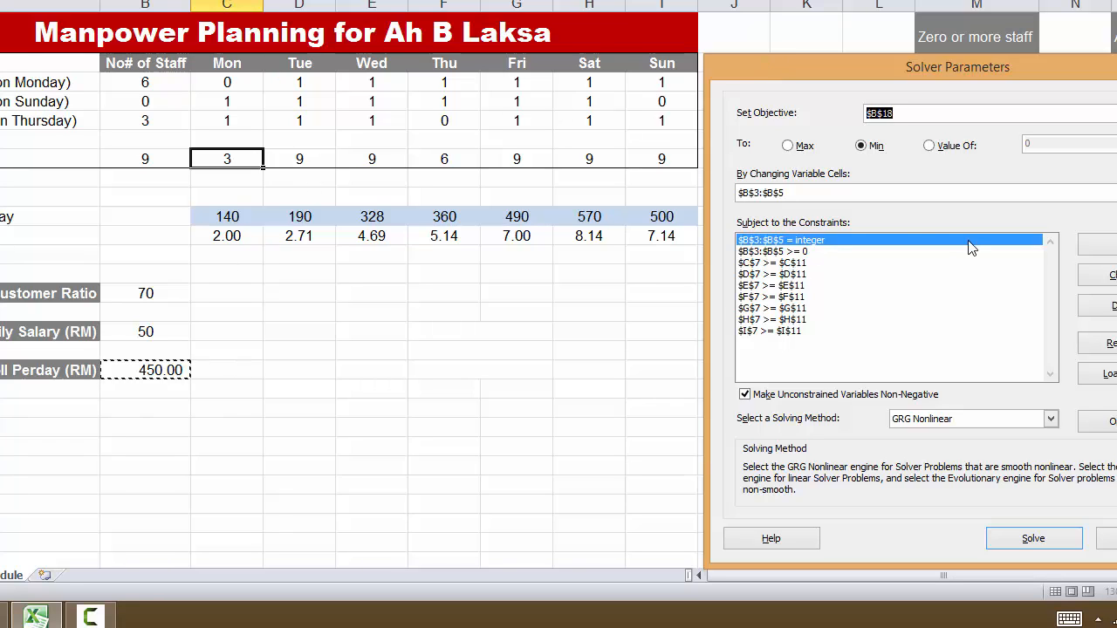
left_click_drag(891, 76, 372, 78)
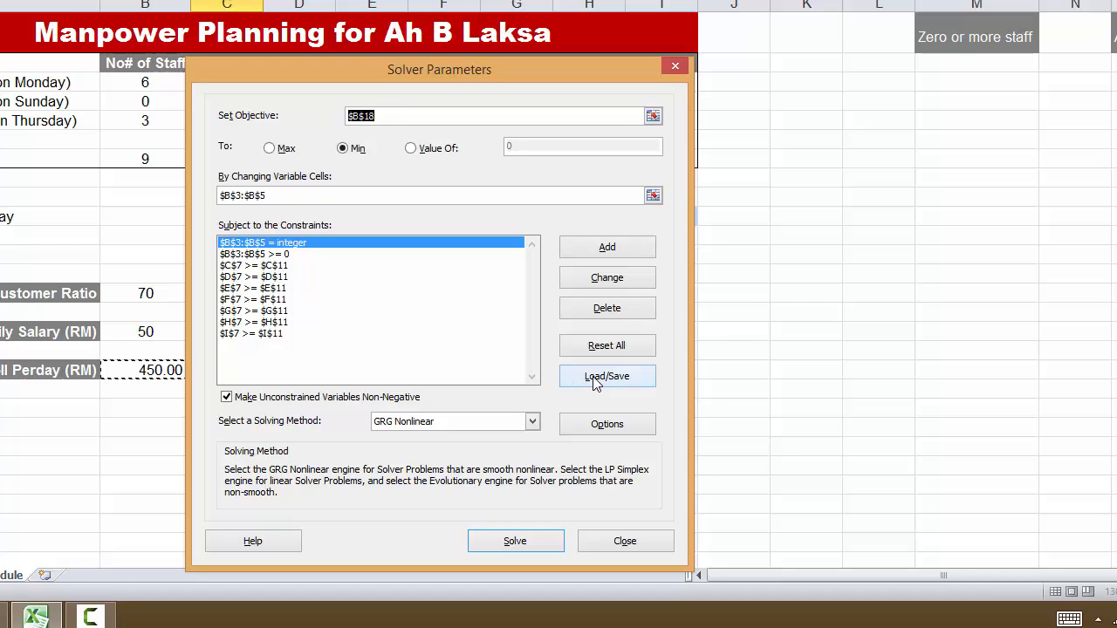
left_click_drag(281, 73, 413, 96)
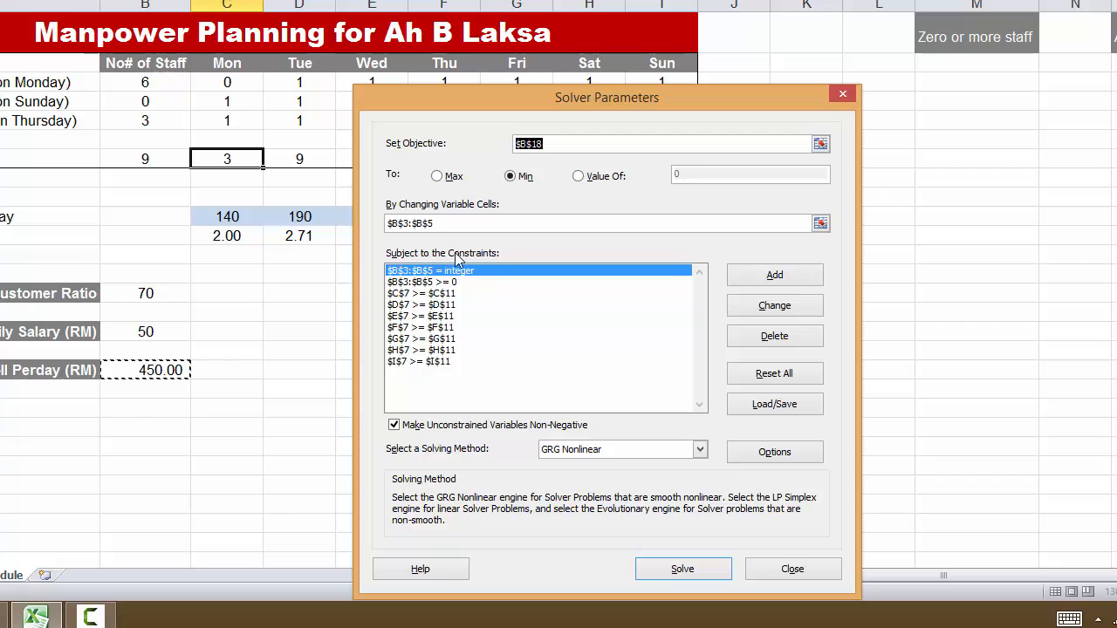
left_click(756, 406)
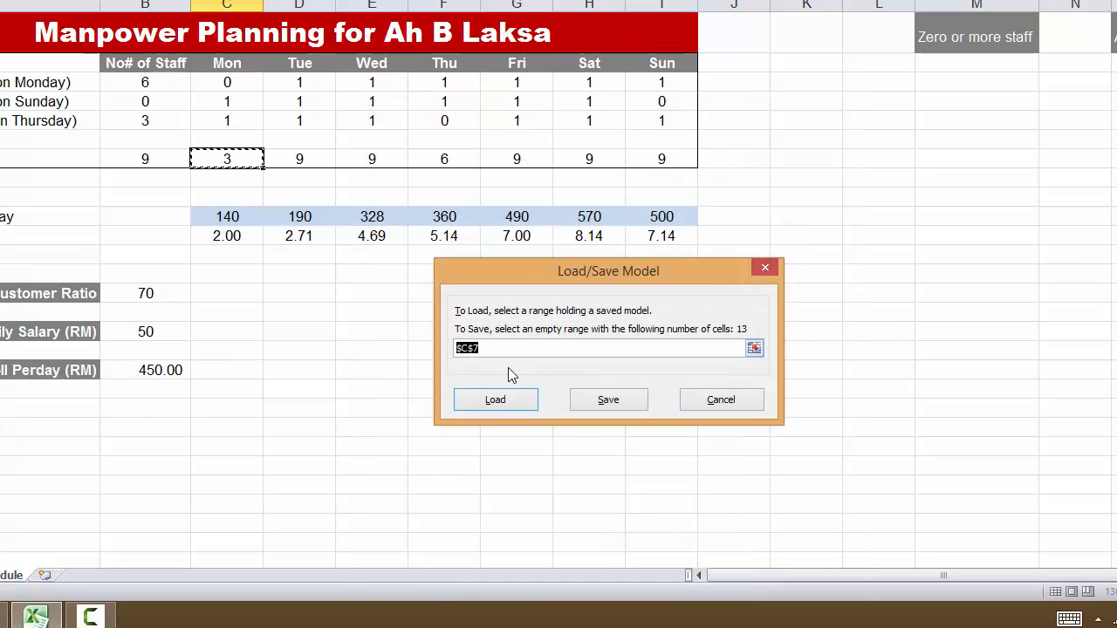
left_click(941, 60)
left_click(615, 400)
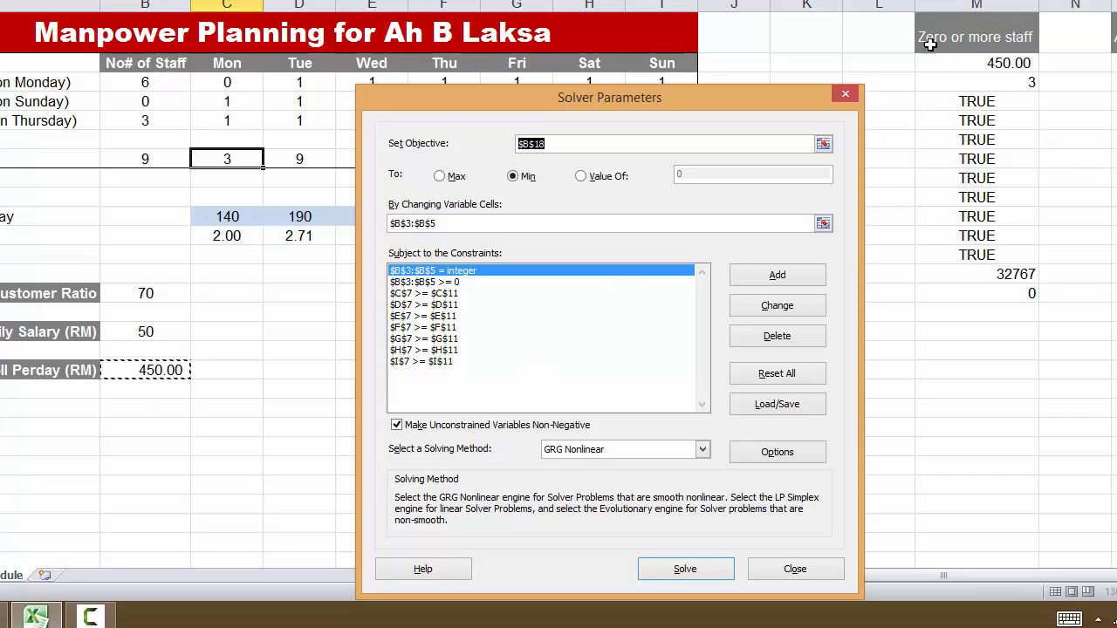
- Change the >= 0 constraint on B3:B5 to >= 2, run Solver, and keep the solution while returning to the Solver parameters
left_click(453, 283)
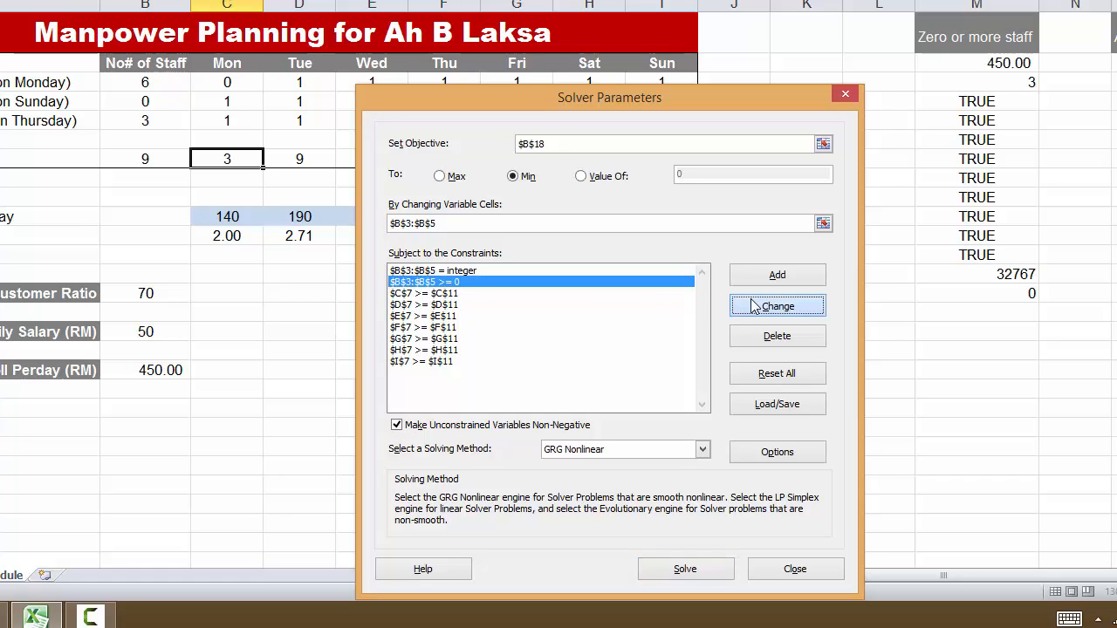
left_click(776, 305)
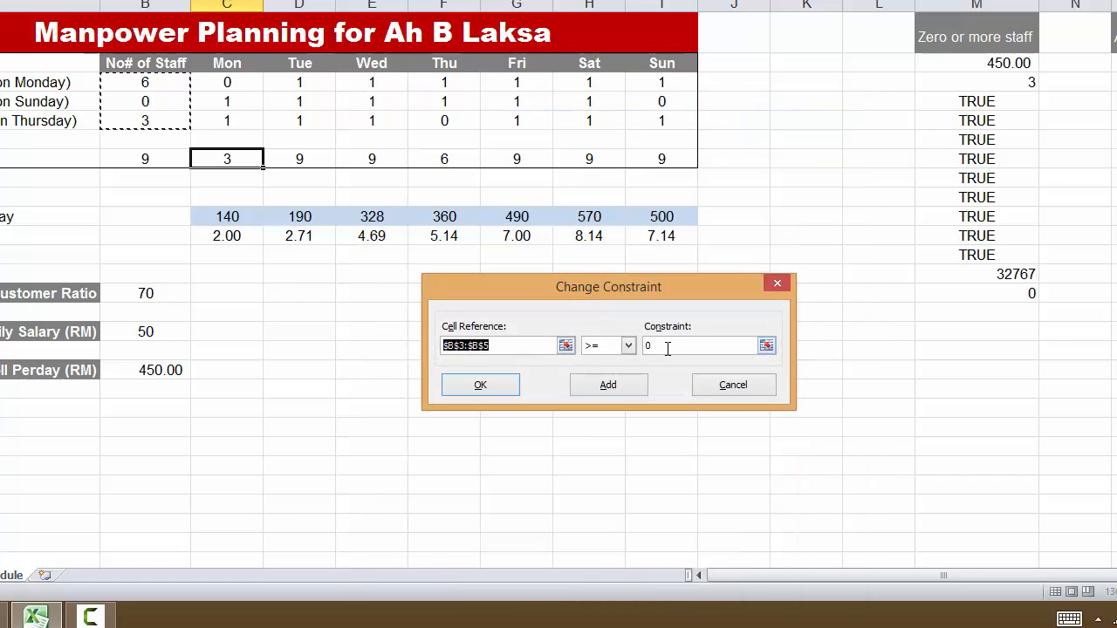
left_click(648, 346)
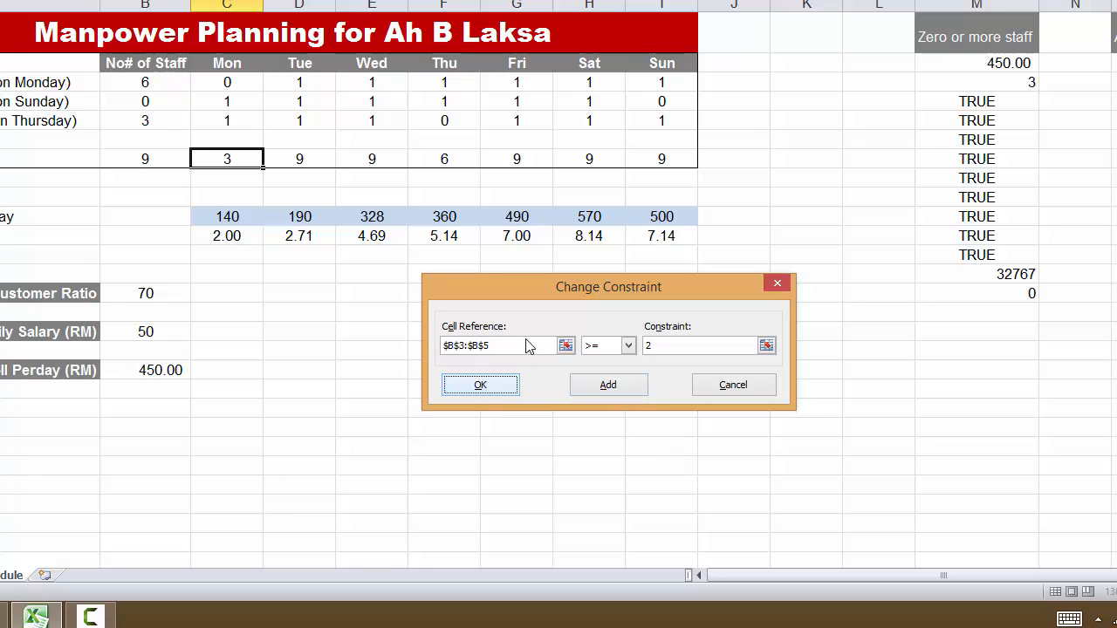
left_click(504, 385)
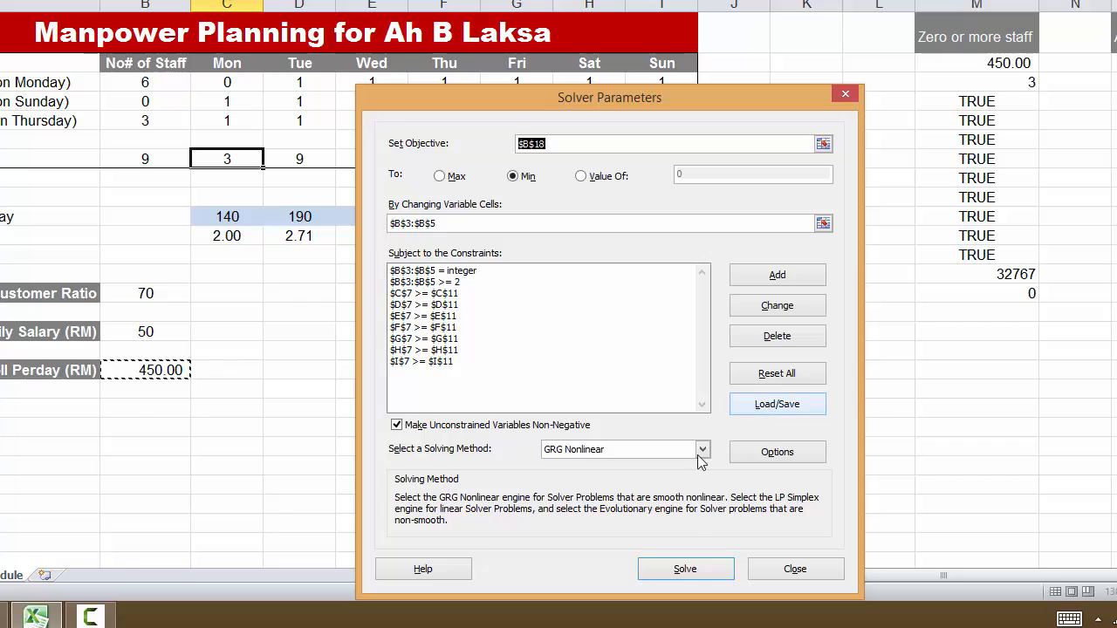
left_click(668, 569)
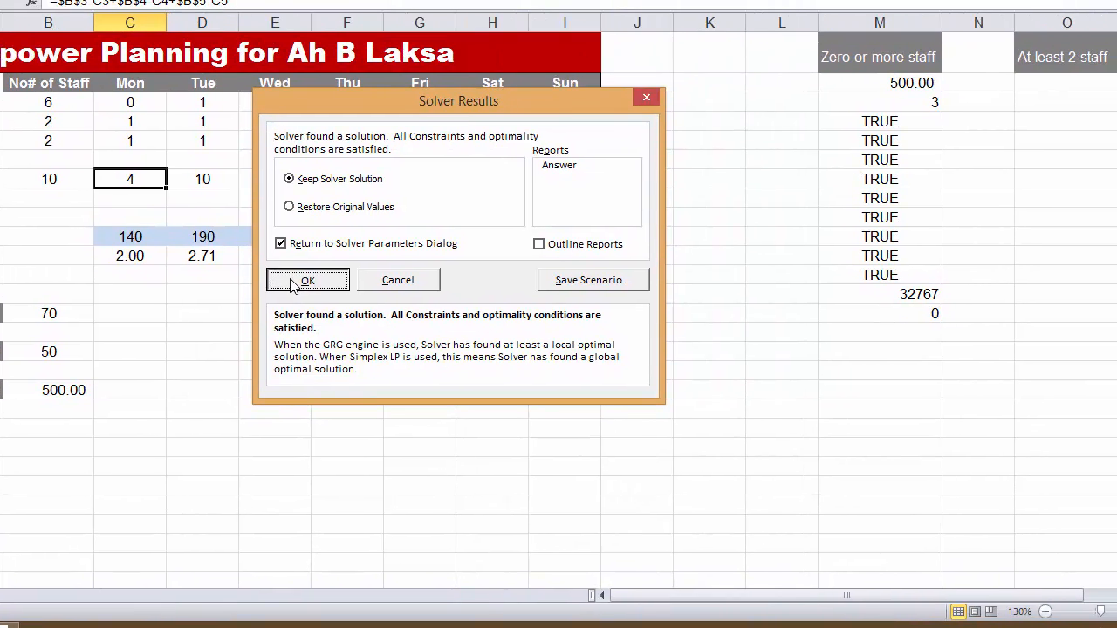
left_click(307, 281)
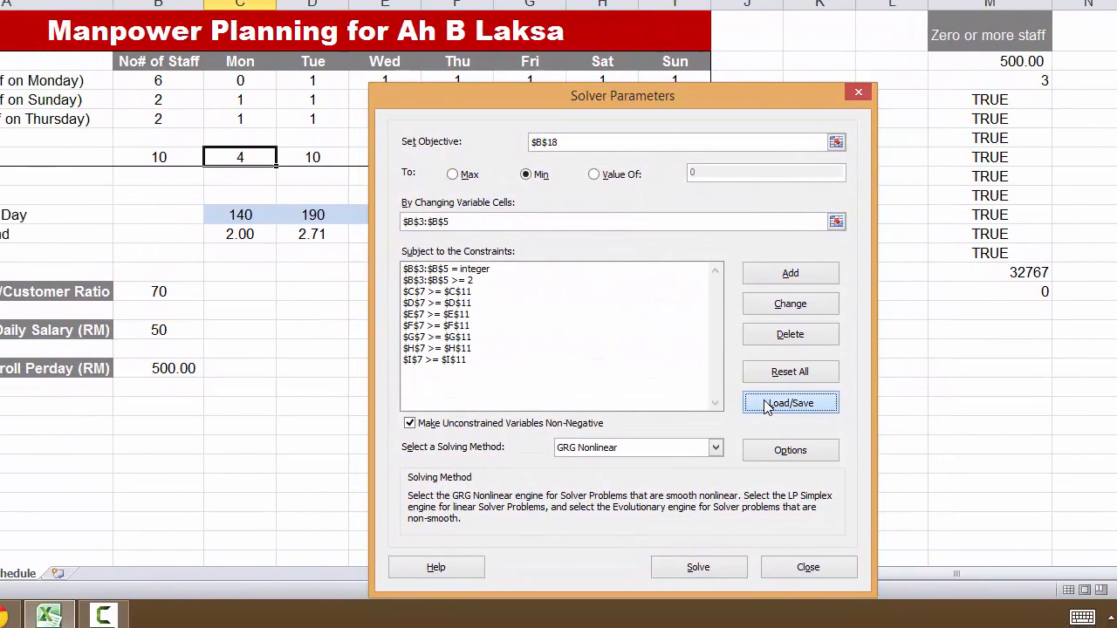
- Save the current Solver model to the sheet starting at O2, under the heading "At least 2 staff"
left_click(767, 404)
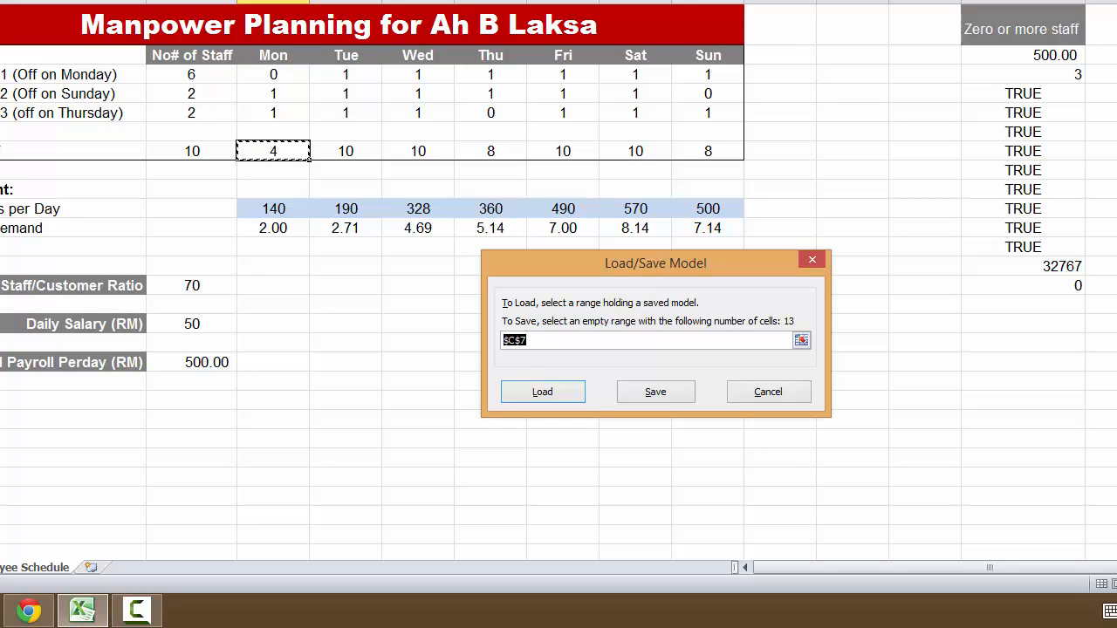
type("$O$2")
left_click(638, 398)
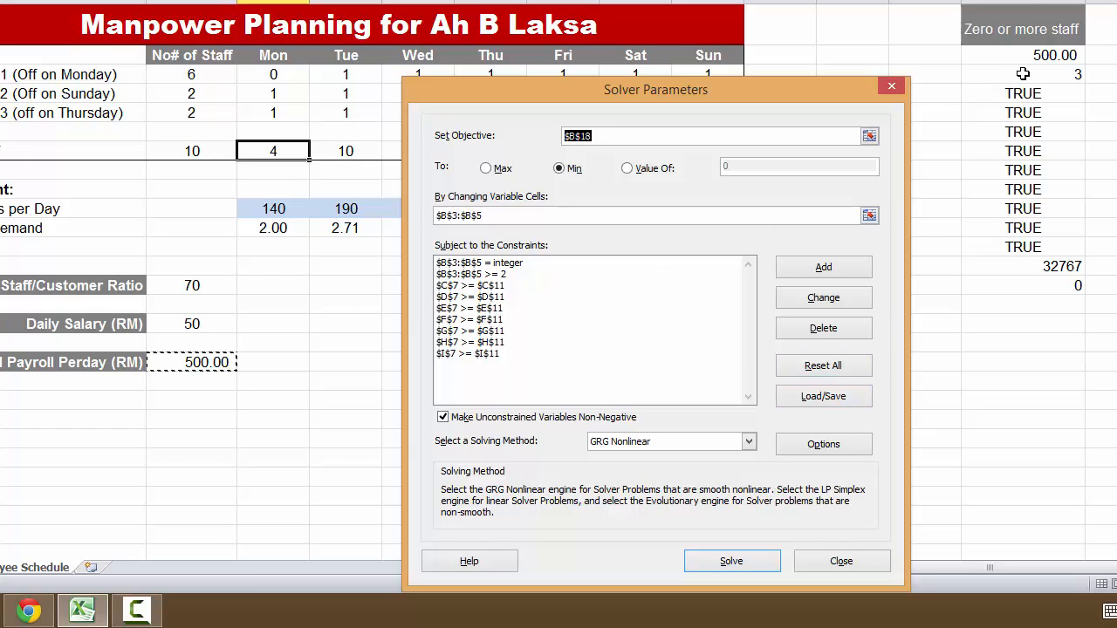
- Load the saved "Zero or more staff" model from M2:M14, replacing the current model, and select its B3:B5 >= 0 constraint
left_click(812, 398)
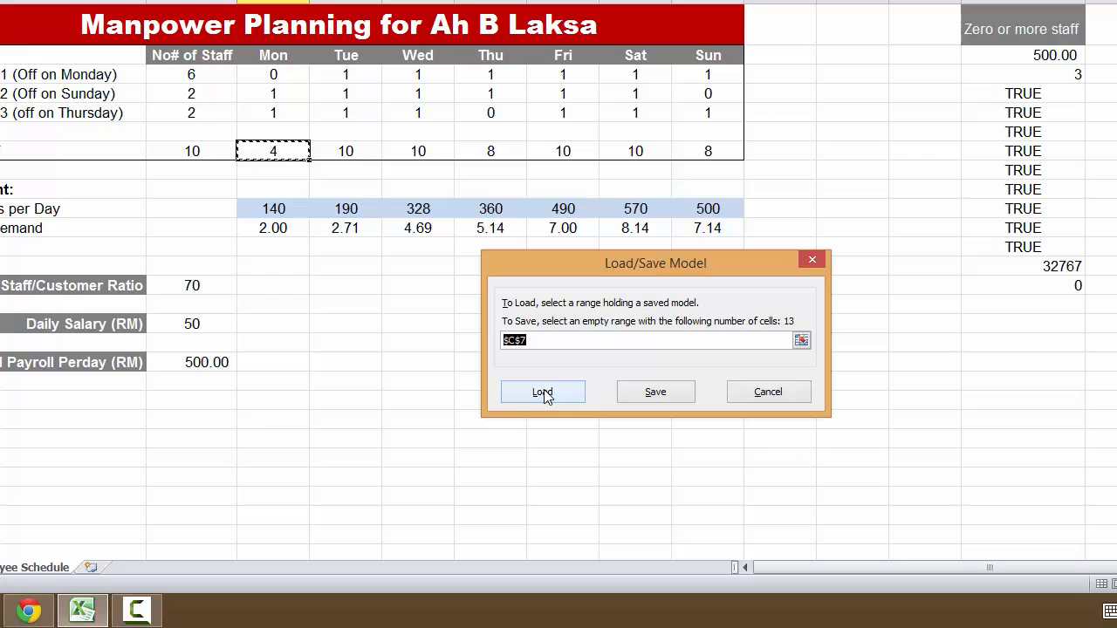
left_click_drag(528, 338, 464, 321)
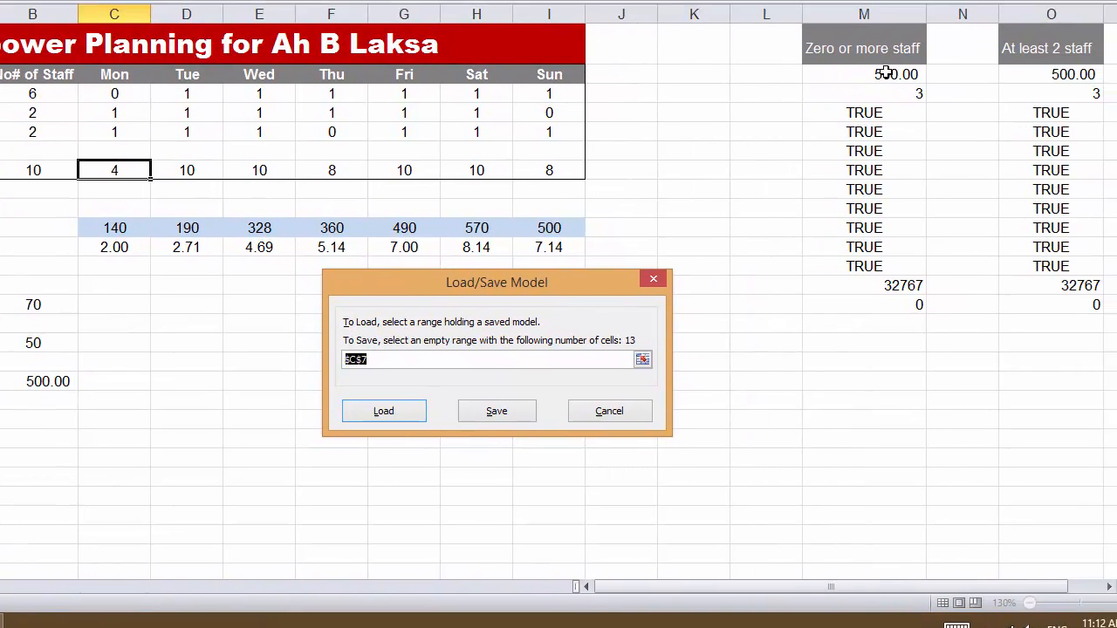
left_click_drag(1040, 55, 1048, 271)
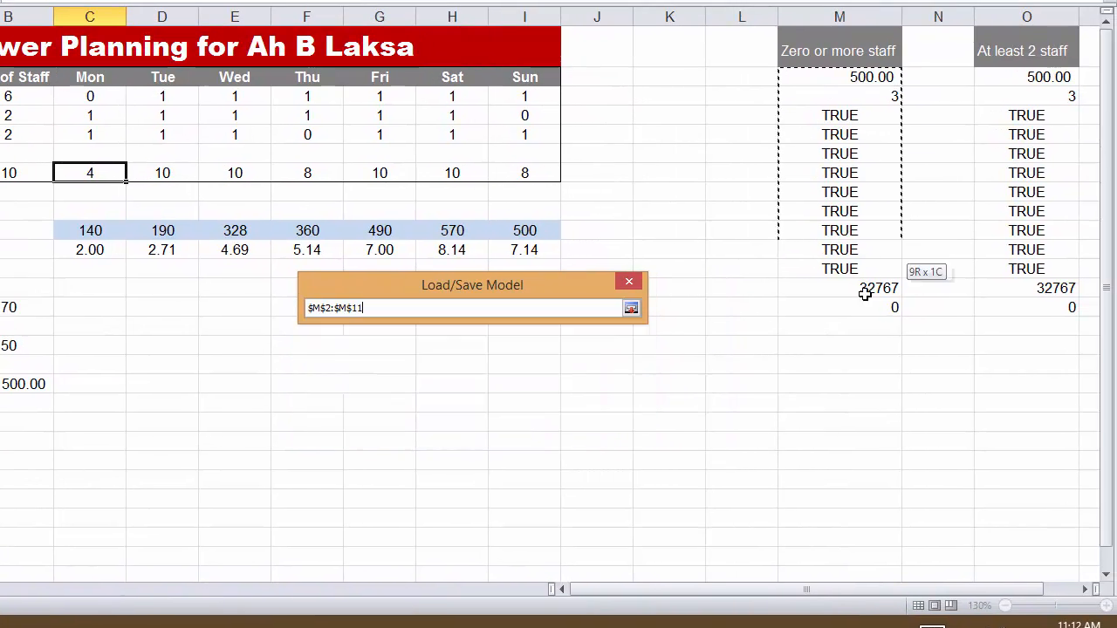
left_click_drag(864, 294, 862, 310)
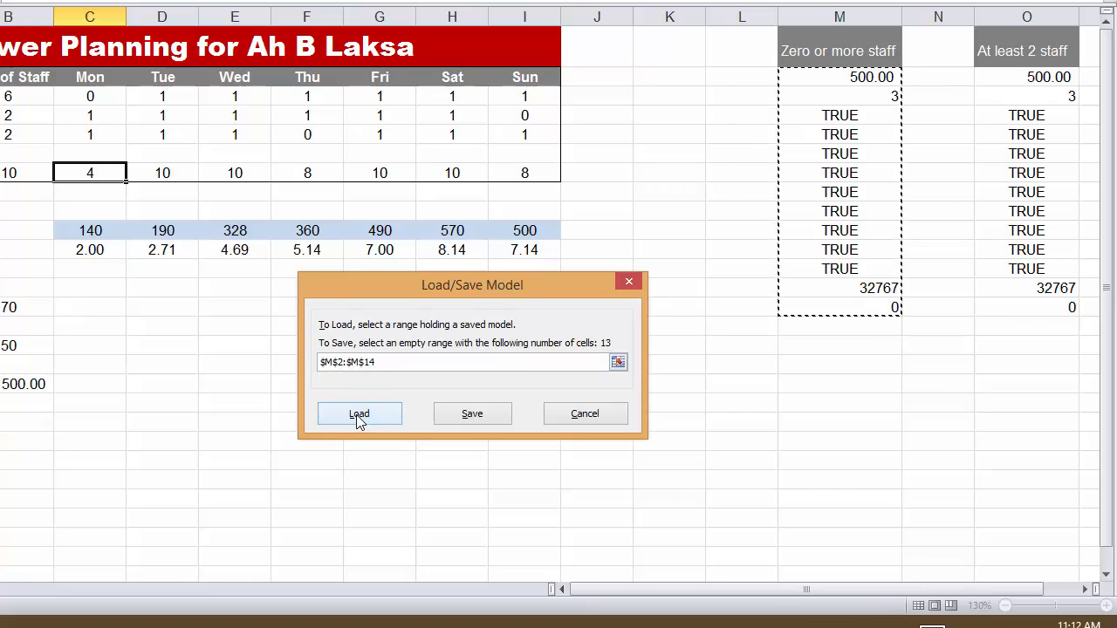
left_click(359, 416)
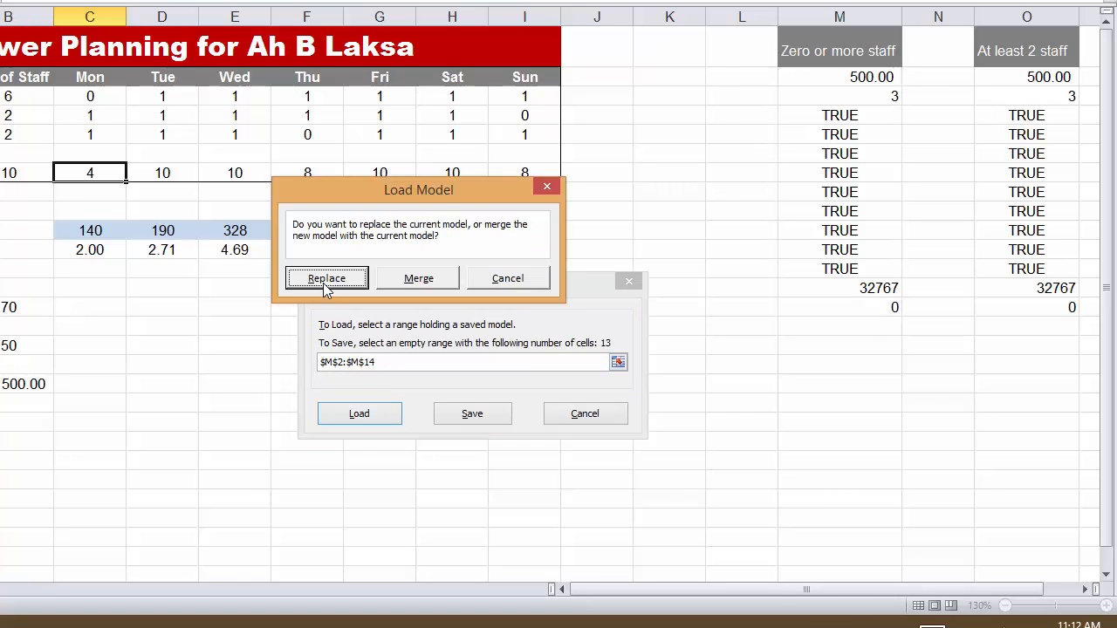
left_click(326, 289)
left_click(336, 284)
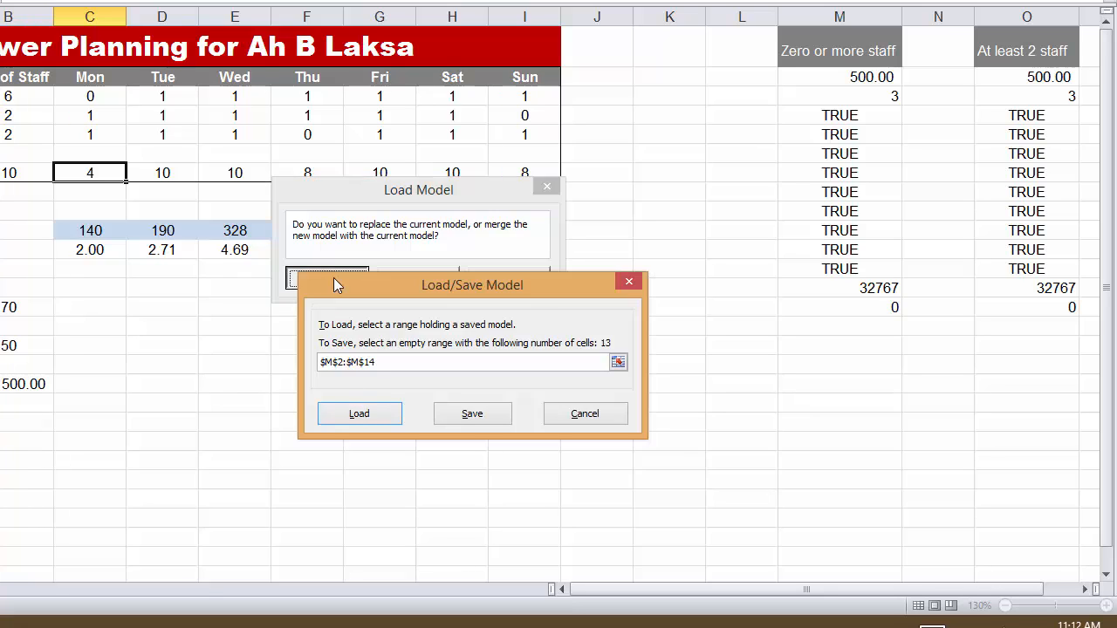
left_click(355, 415)
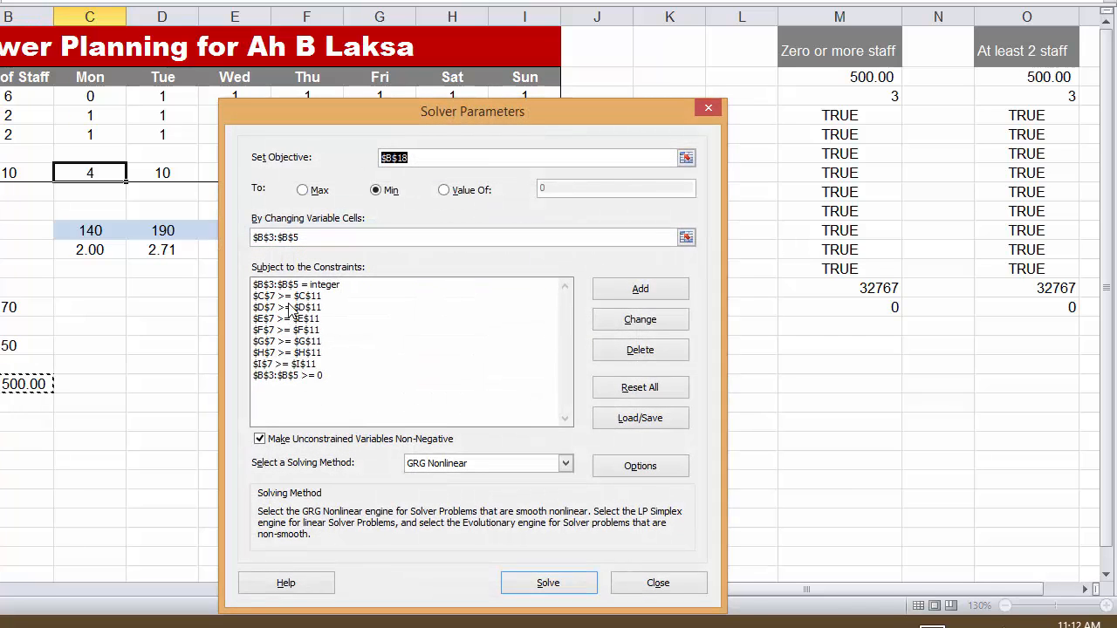
left_click(262, 377)
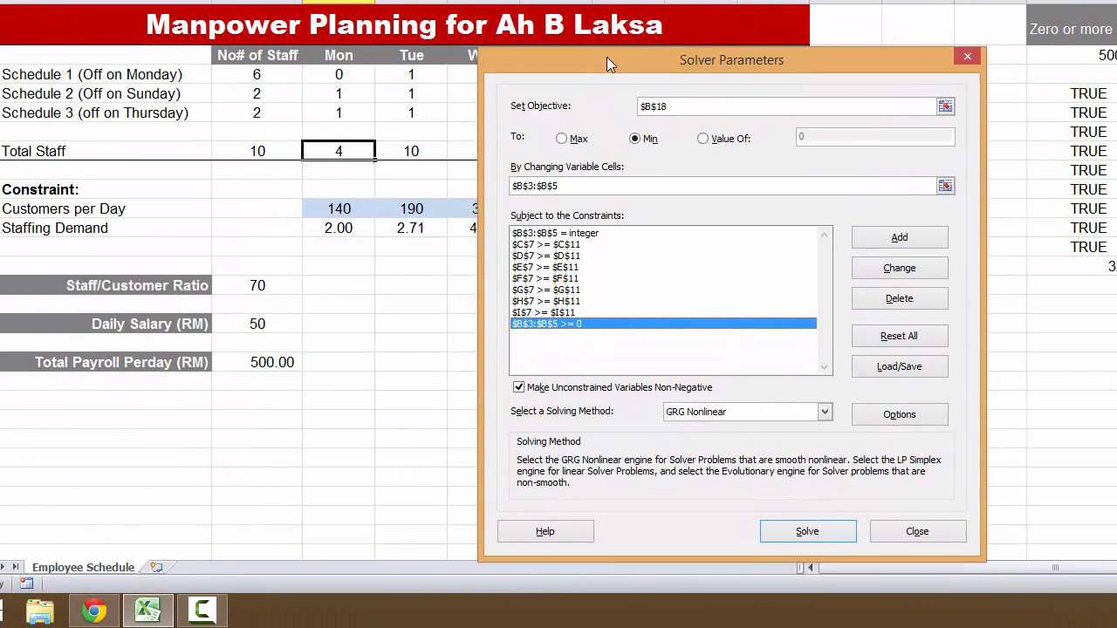
left_click_drag(607, 57, 587, 59)
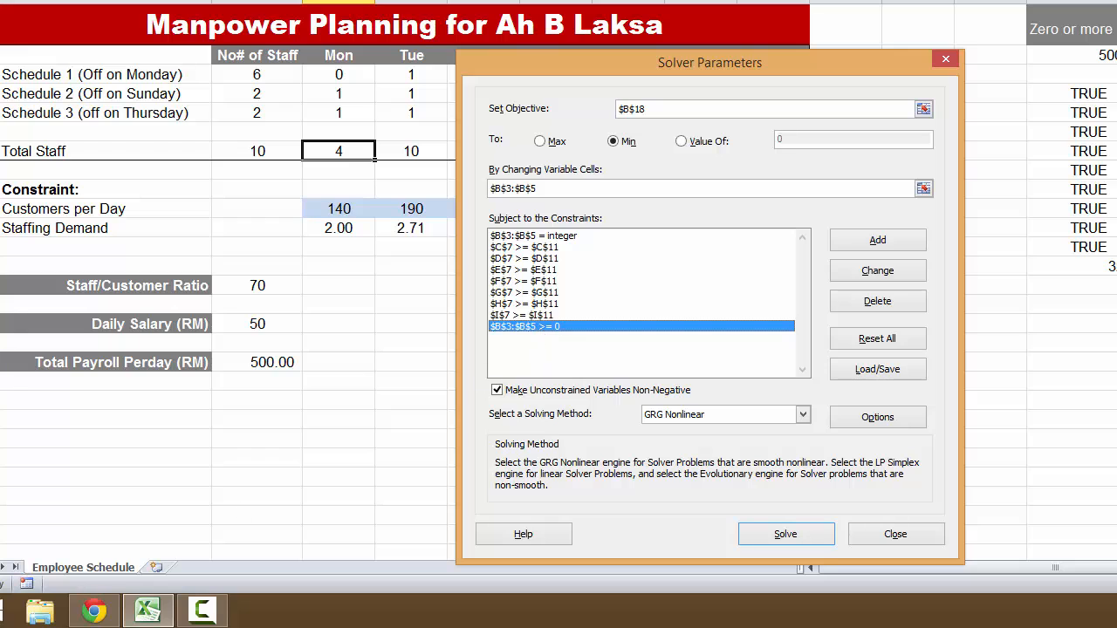
- Switch to Chrome to view the video page on loading and saving Solver scenarios, and return to Excel
left_click(94, 613)
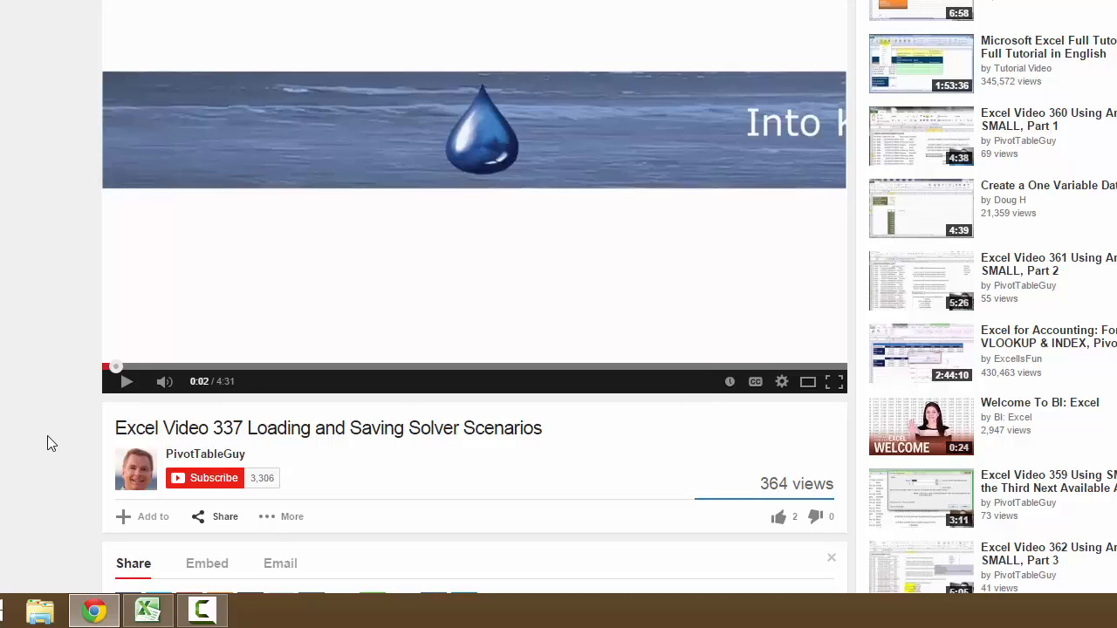
left_click(158, 616)
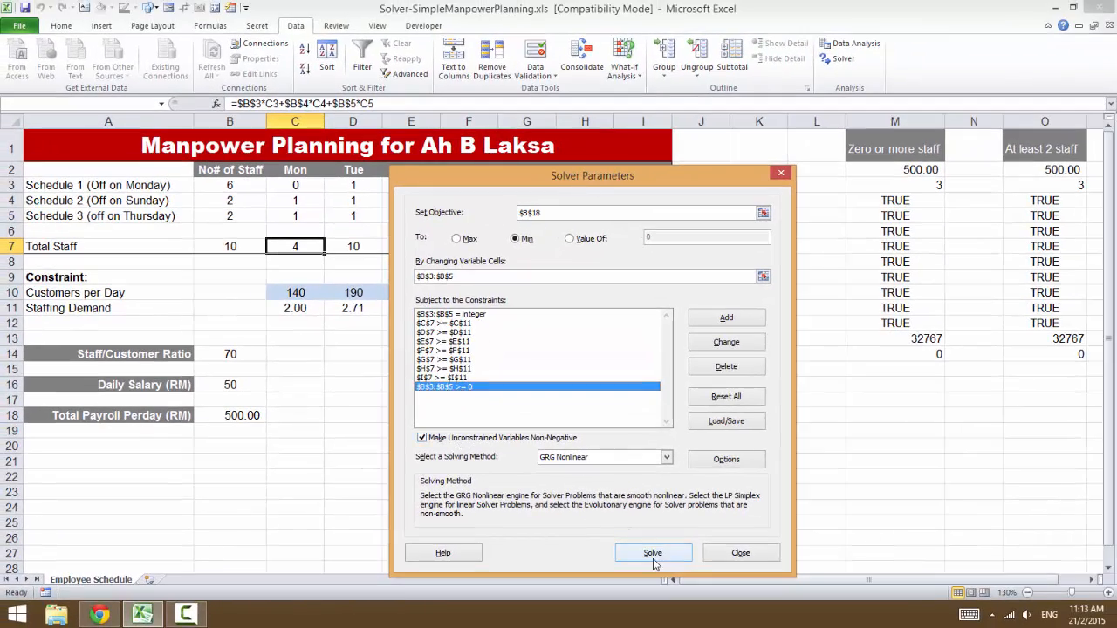